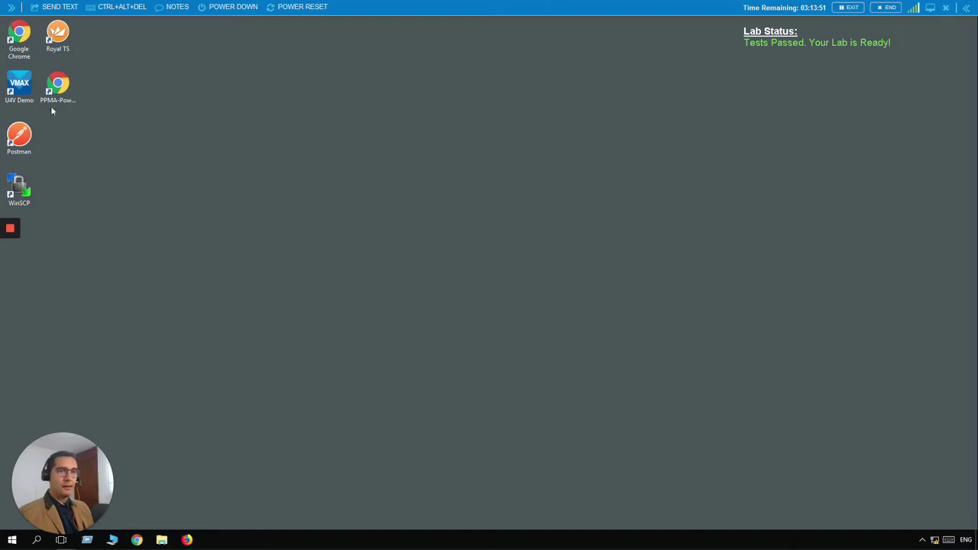
Step: Launch the U4V Demo shortcut and log in with the demo user name and password
double_click(20, 89)
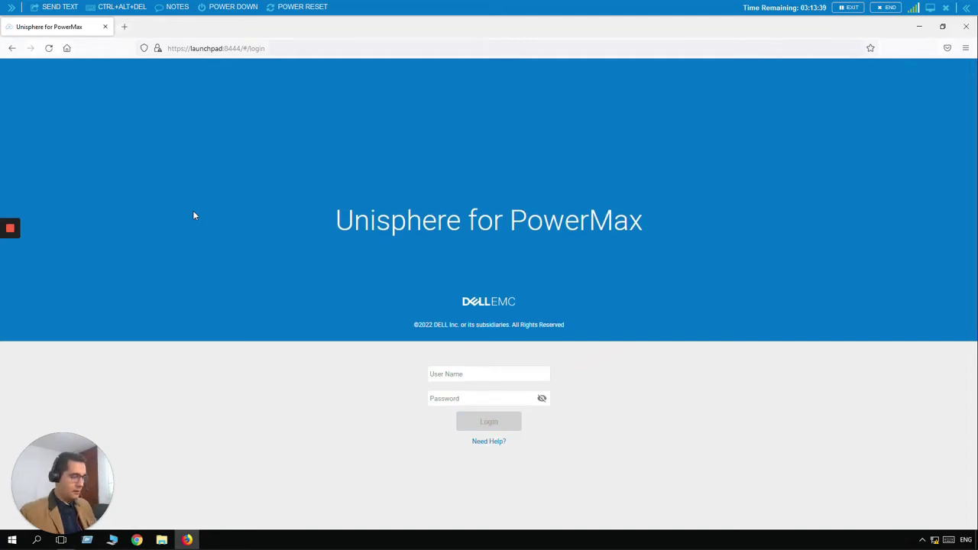
click(494, 372)
text(smc)
key(Tab)
text(smc)
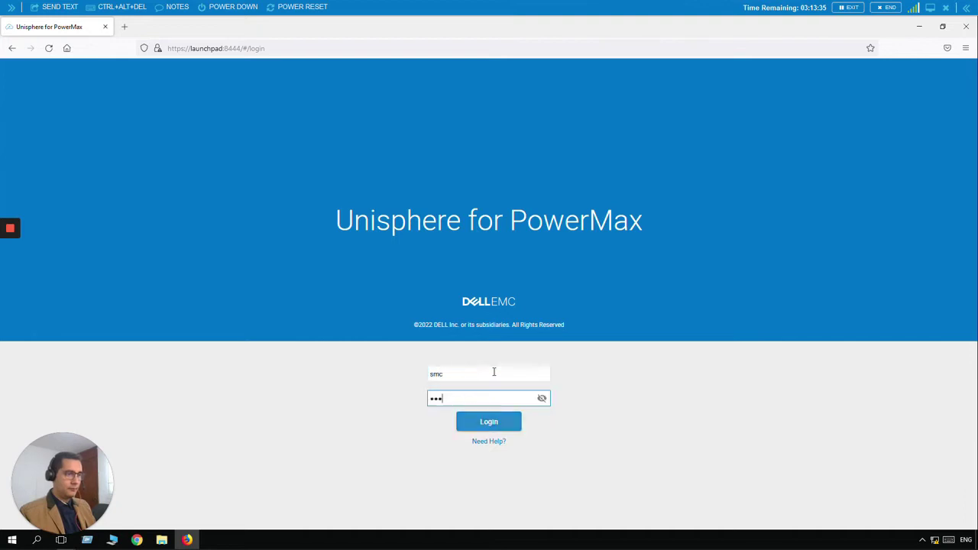
click(503, 431)
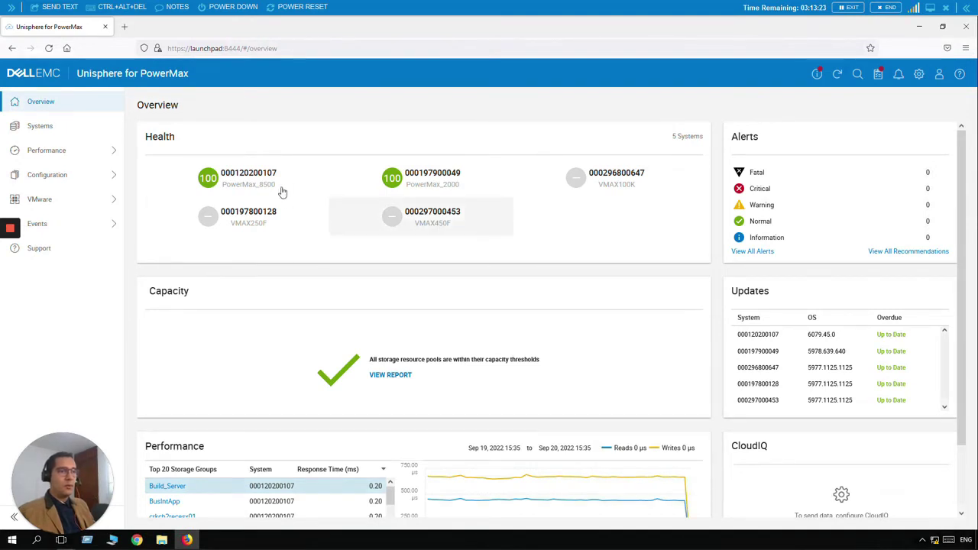
click(244, 181)
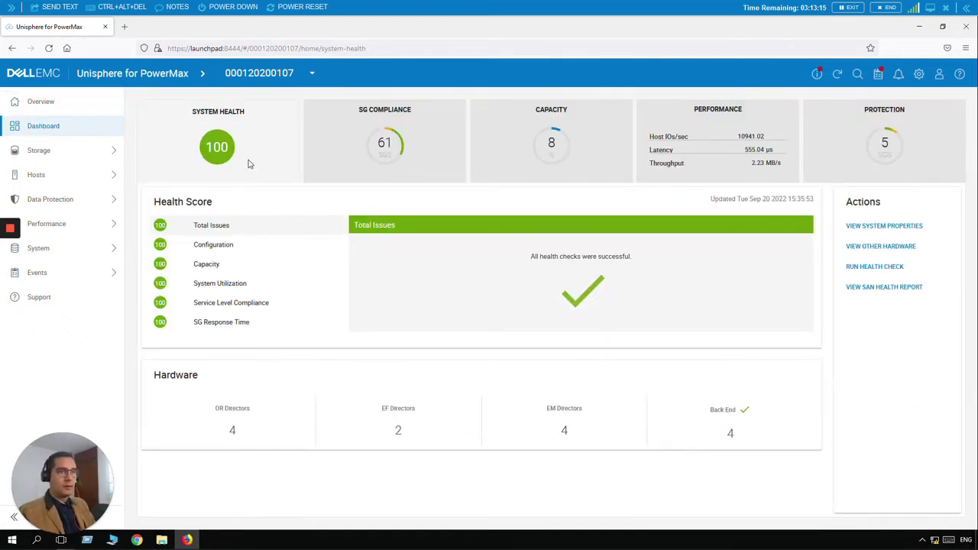
click(107, 156)
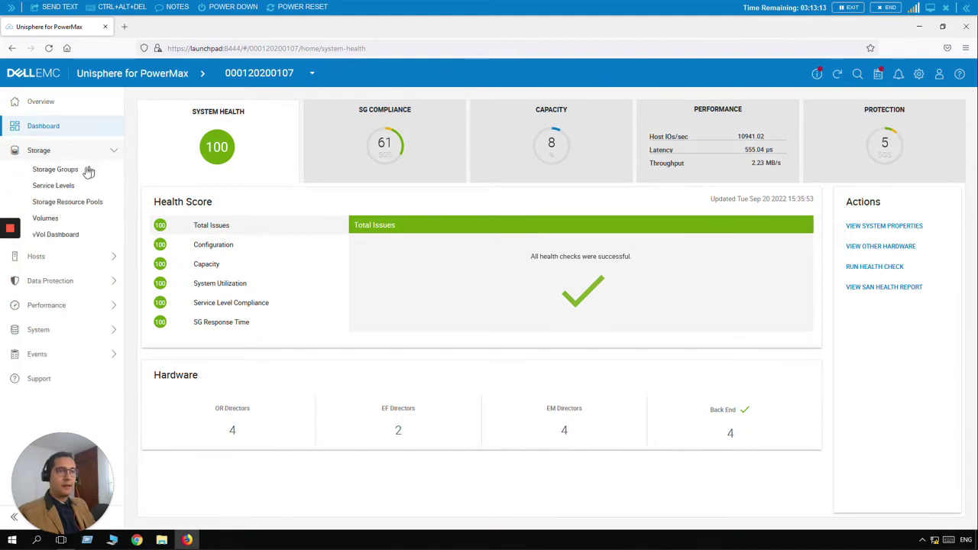
click(79, 170)
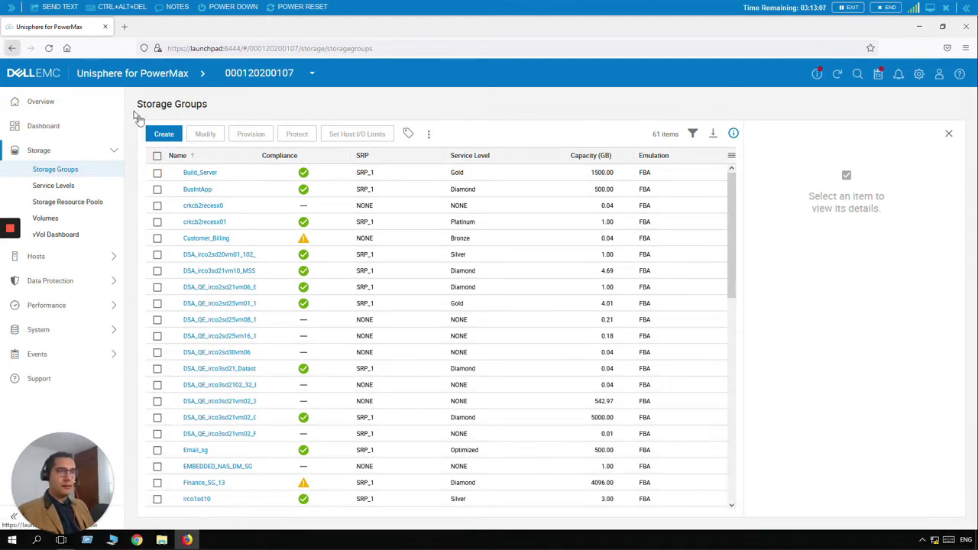
Step: Start a new storage group named CompanyDB_Prod
click(160, 133)
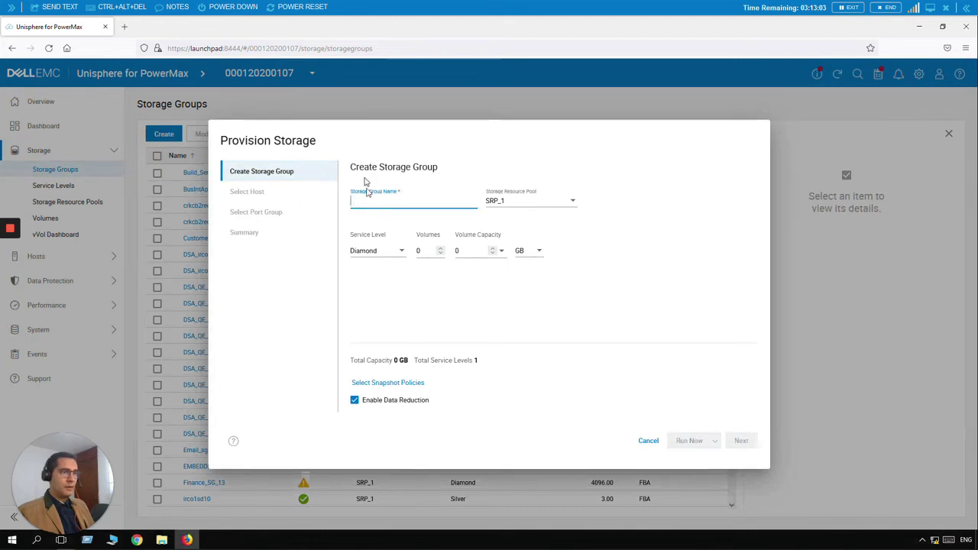
text(Build_Server)
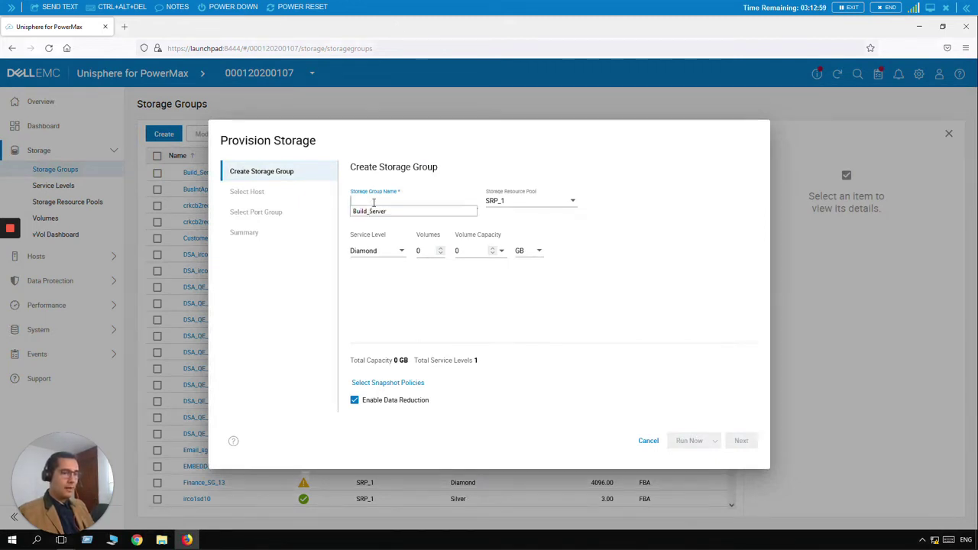
text(s)
key(BackSpace)
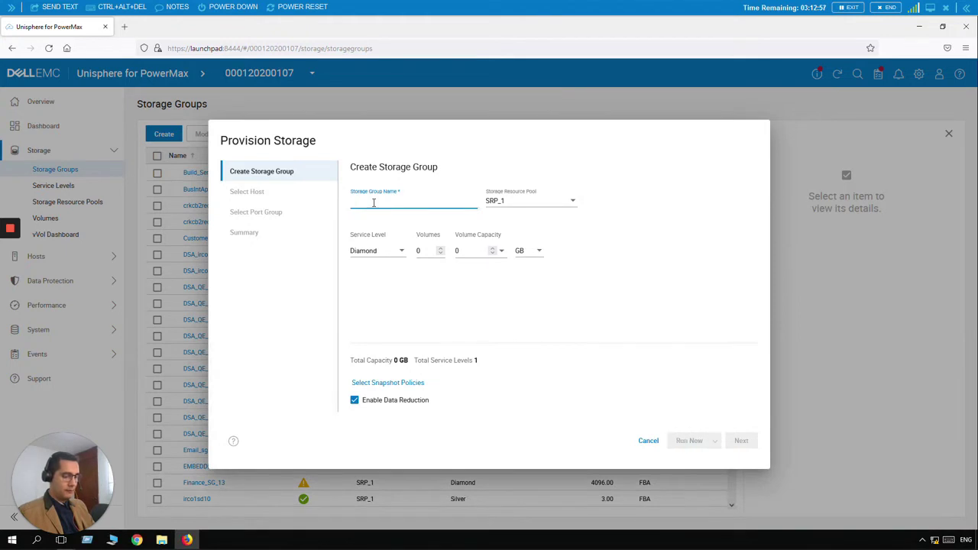
text(Company)
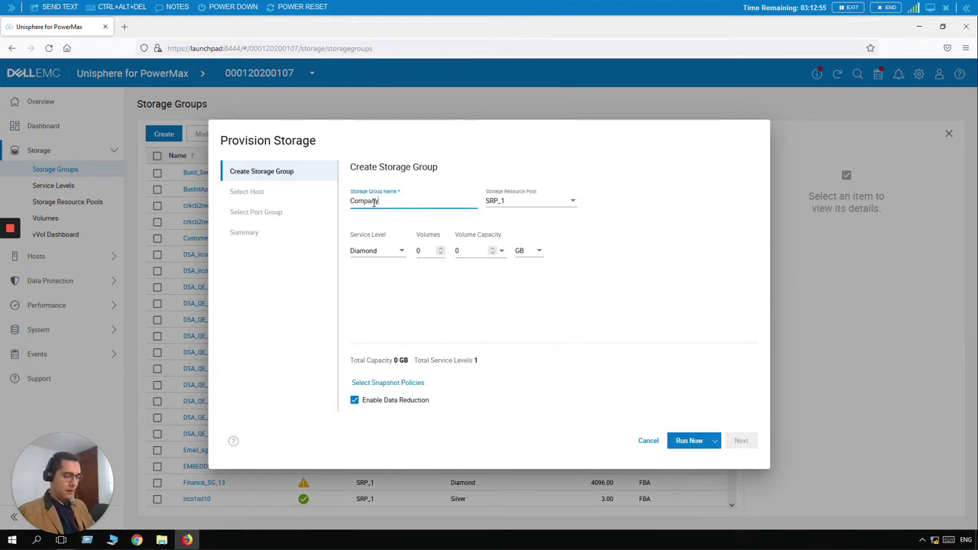
text(DB_Prod)
Step: Keep SRP_1, choose Gold service level, and define four 250 GB volumes
click(571, 205)
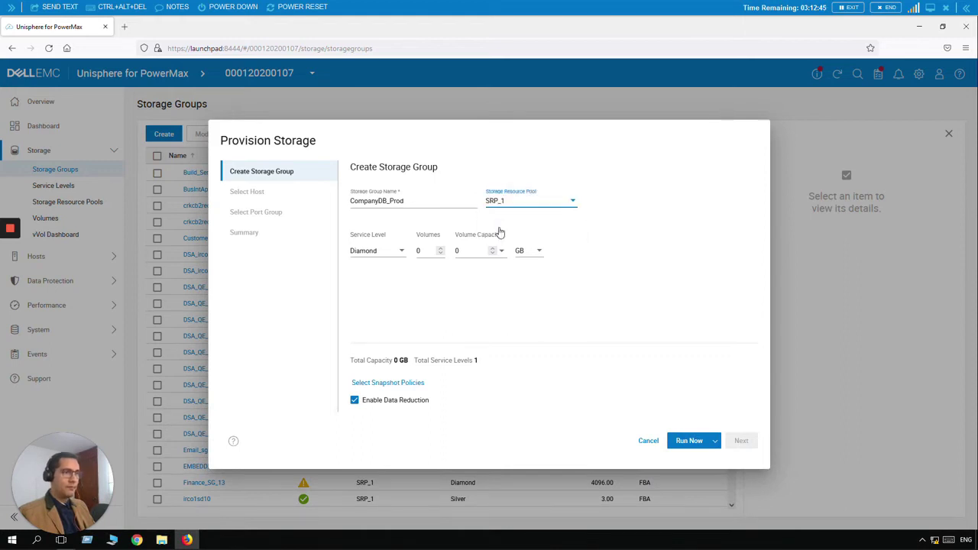
click(398, 254)
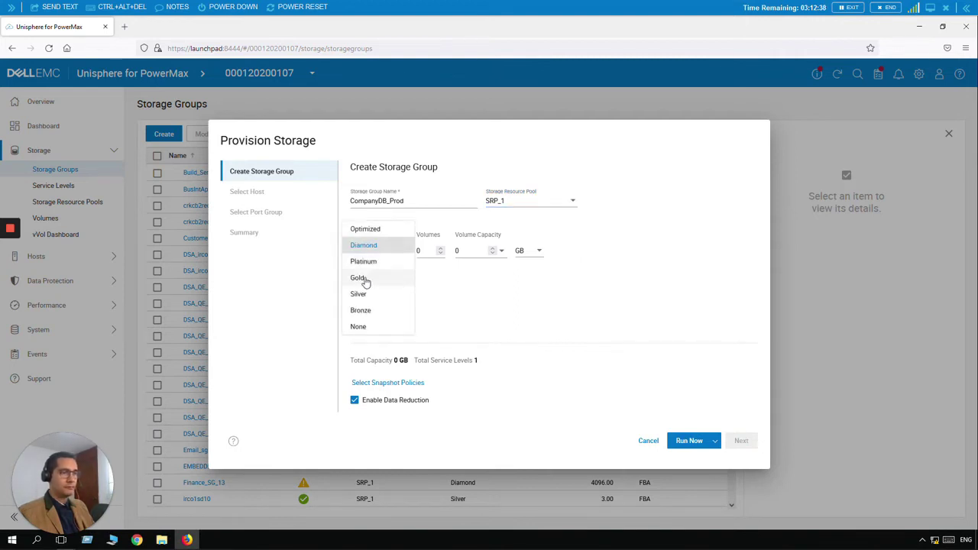
click(364, 279)
click(430, 250)
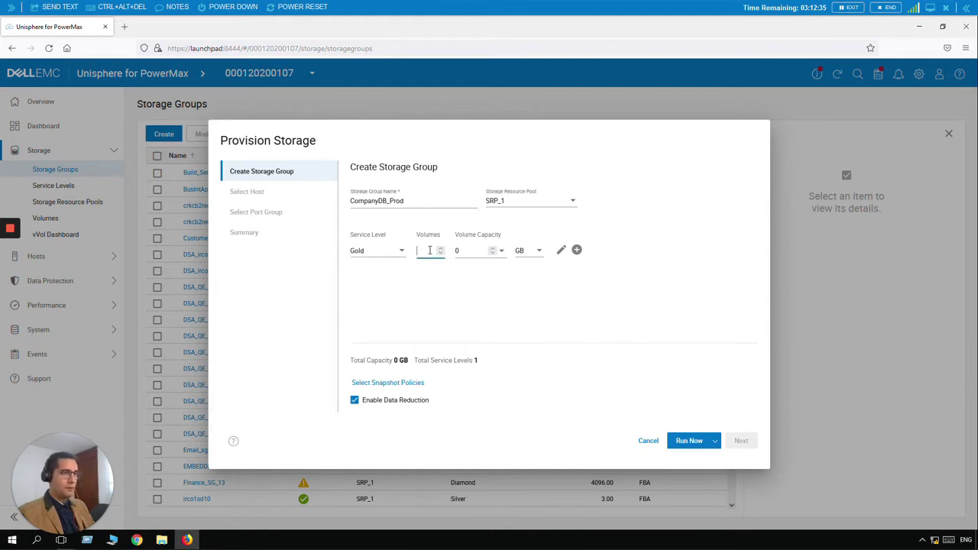
click(465, 252)
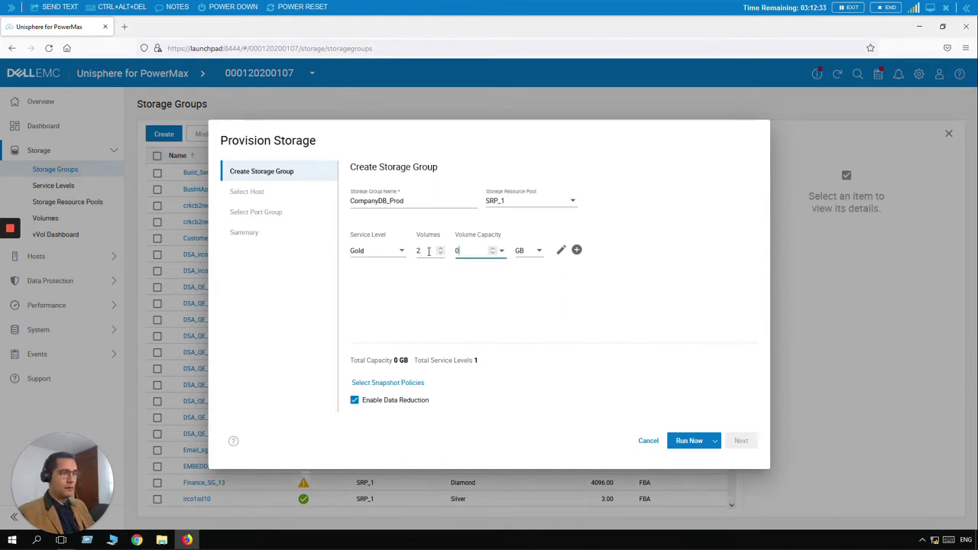
click(429, 252)
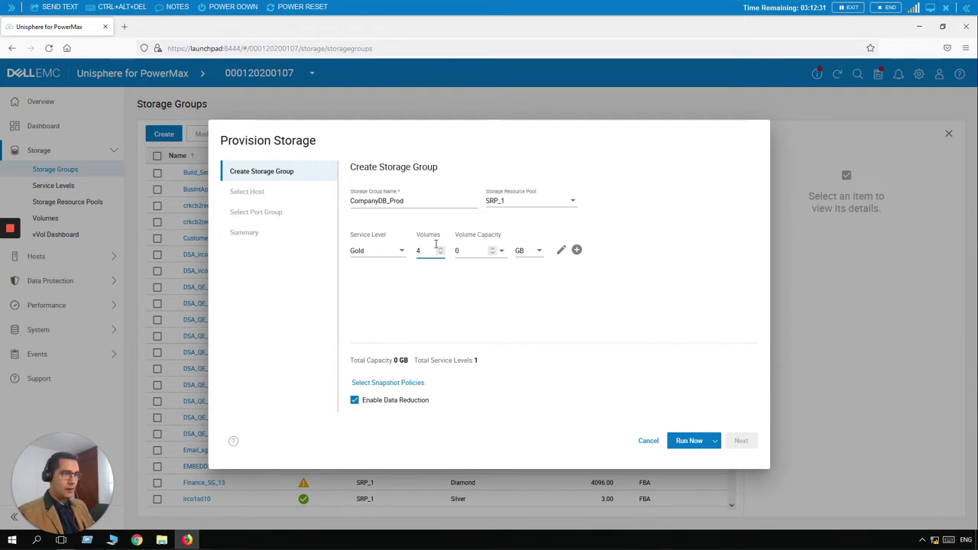
click(462, 250)
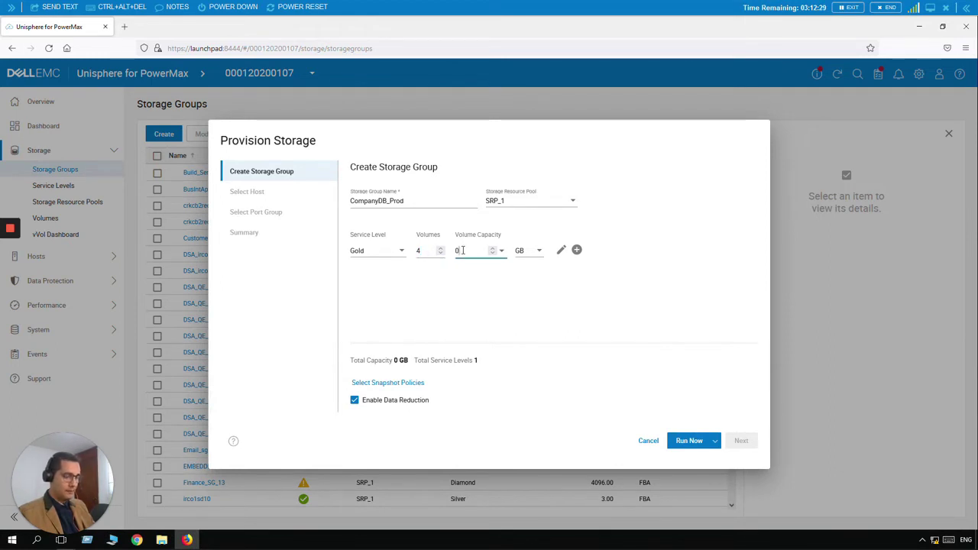
text(253)
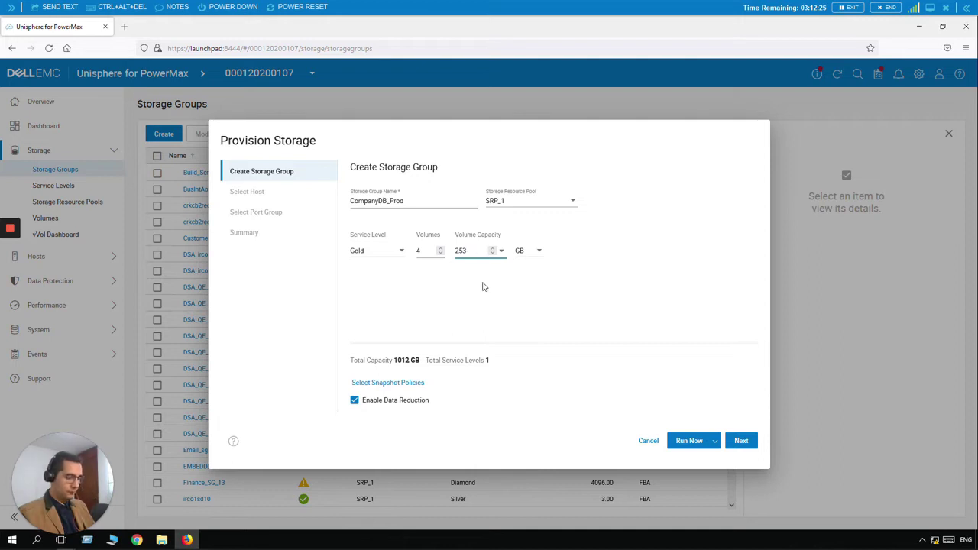
key(BackSpace)
text(0)
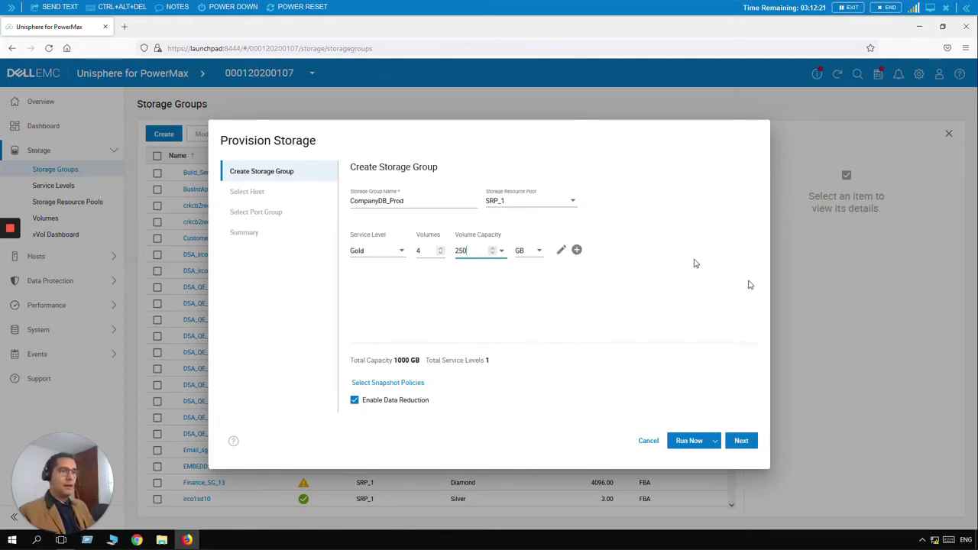
click(747, 442)
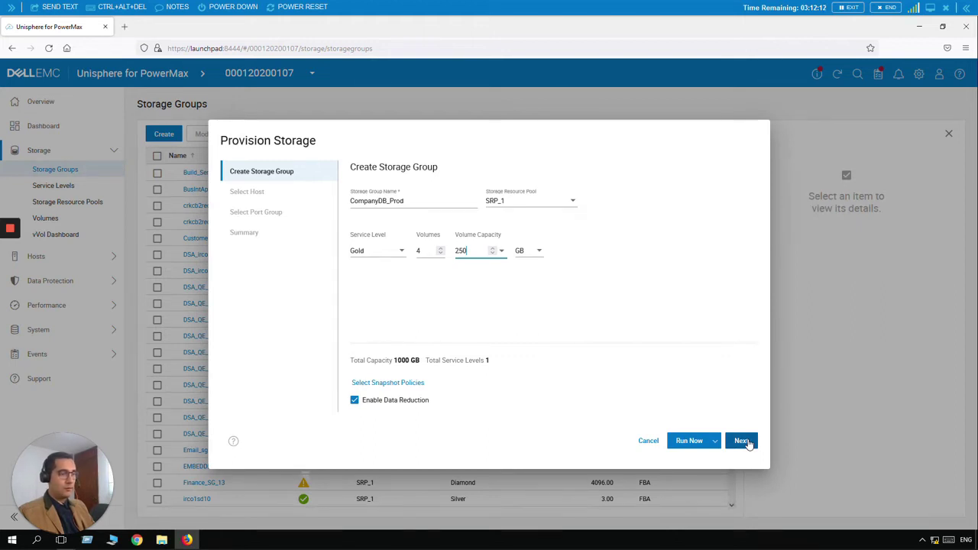
Step: Advance to the Select Host step and bring up the Create Host form
click(746, 446)
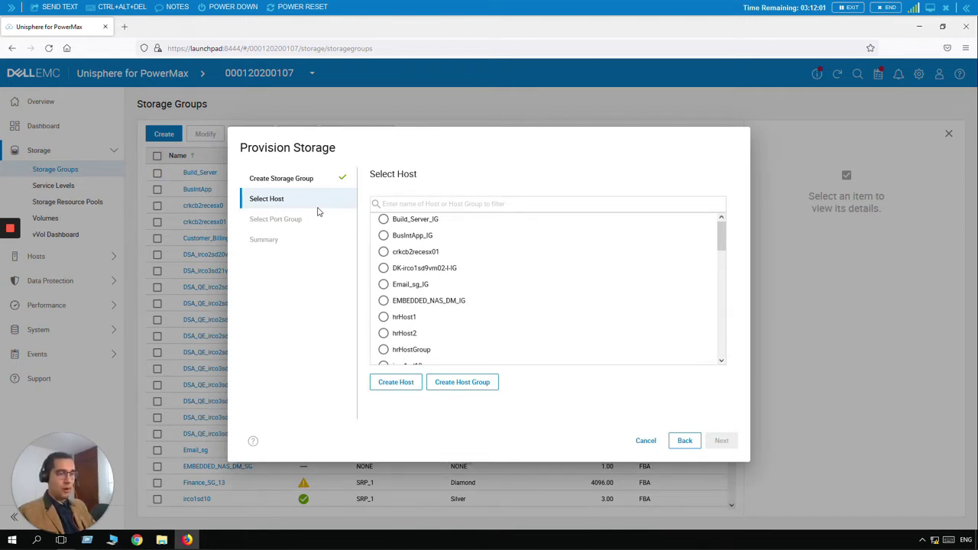
click(396, 383)
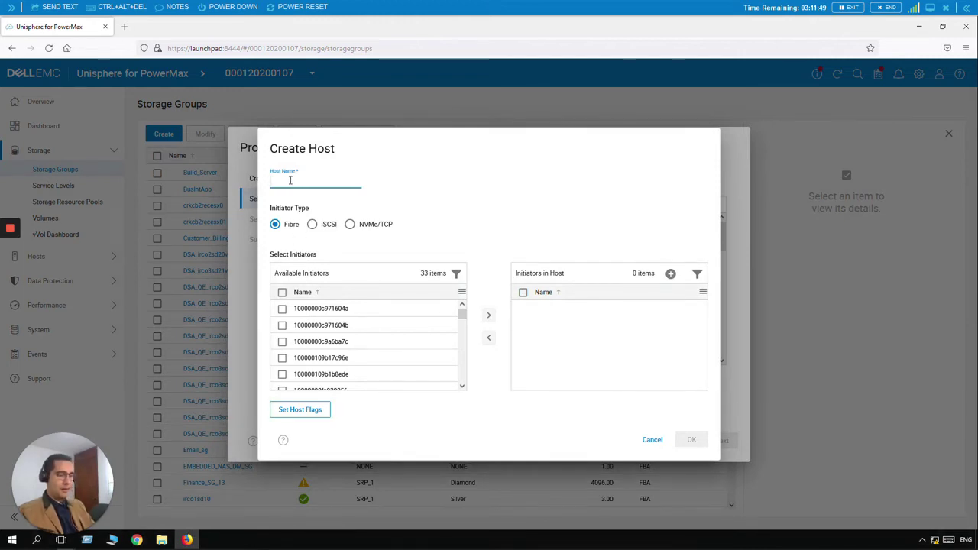
Step: Create host demo_host with initiators 10000000c971604a and 10000000c971604b and continue
text(demo_host)
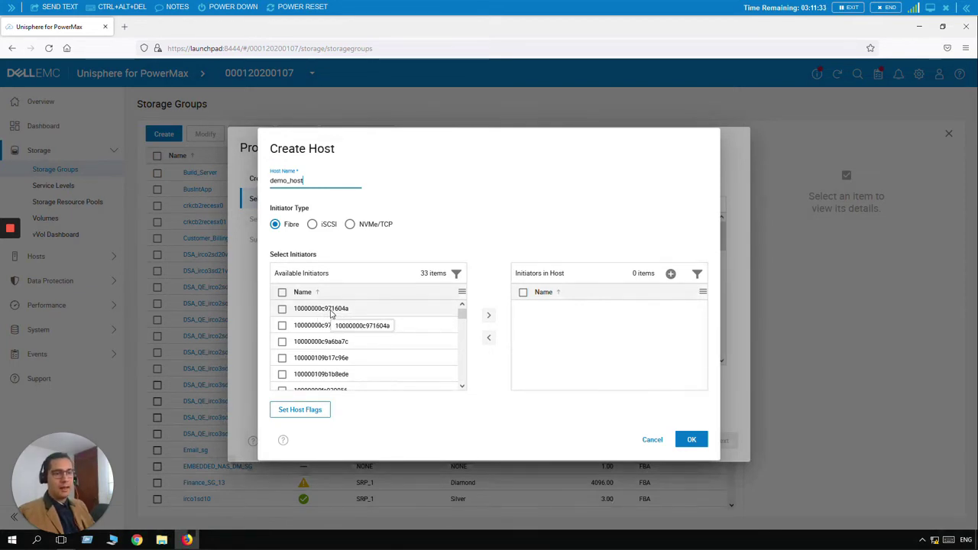
click(282, 308)
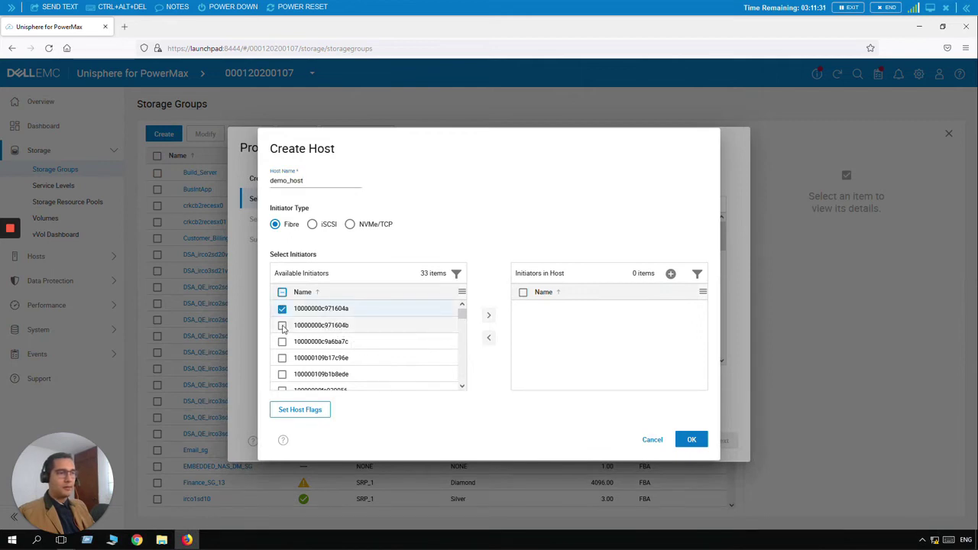
click(282, 326)
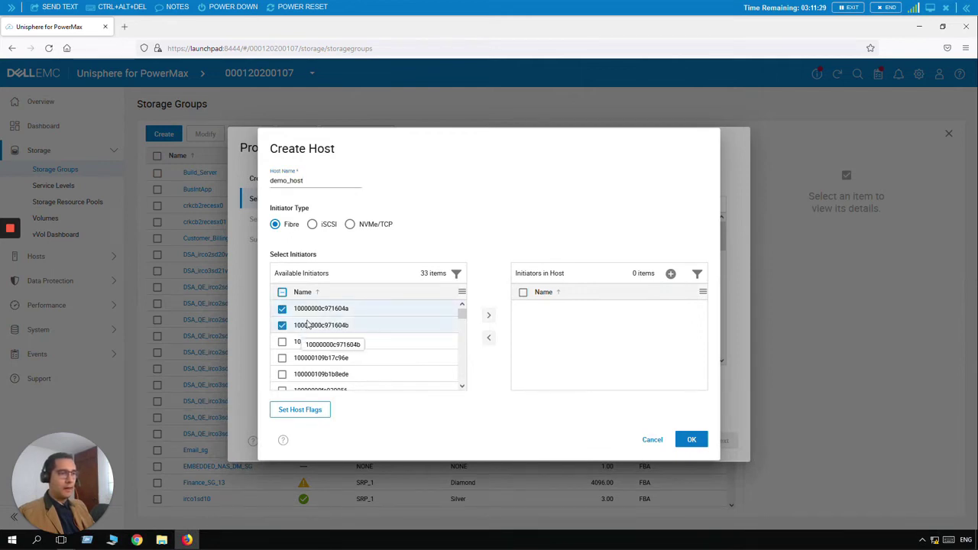
click(489, 318)
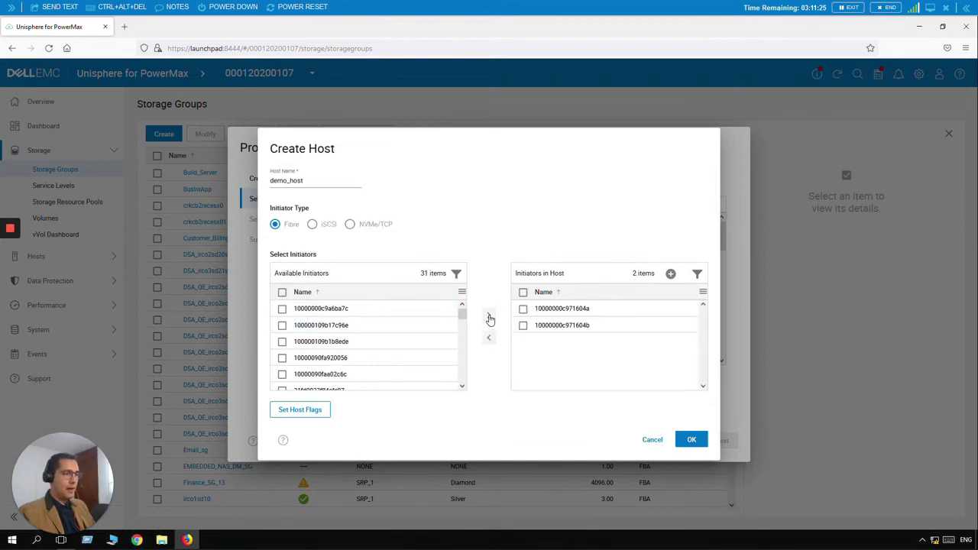
click(692, 442)
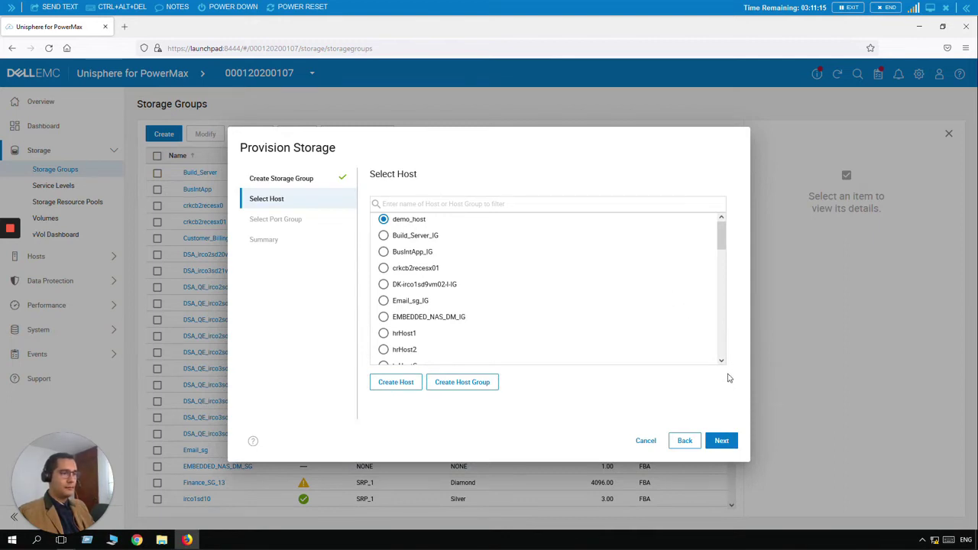
click(724, 440)
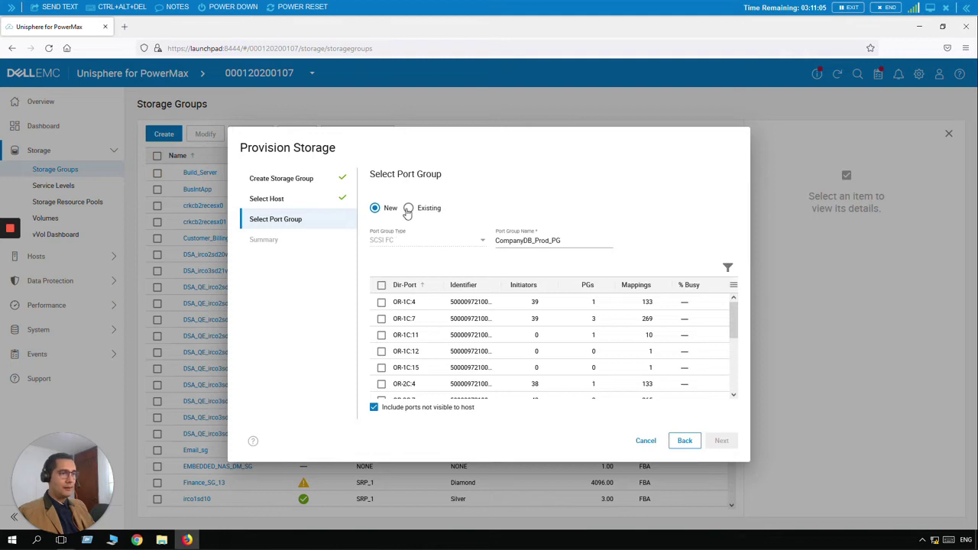
Step: Switch the port group choice to Existing and browse the SCSI_FC port groups
click(408, 210)
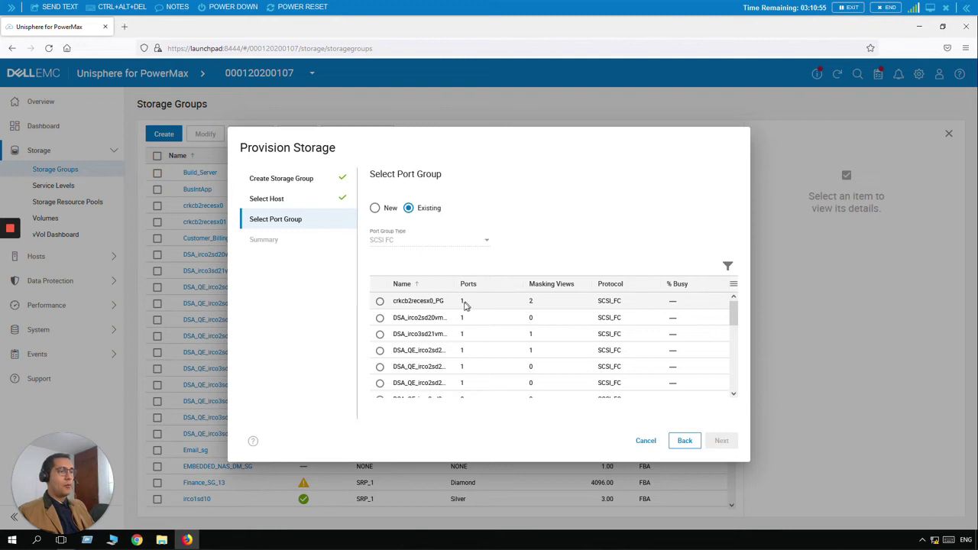
scroll(464, 322, down, 5)
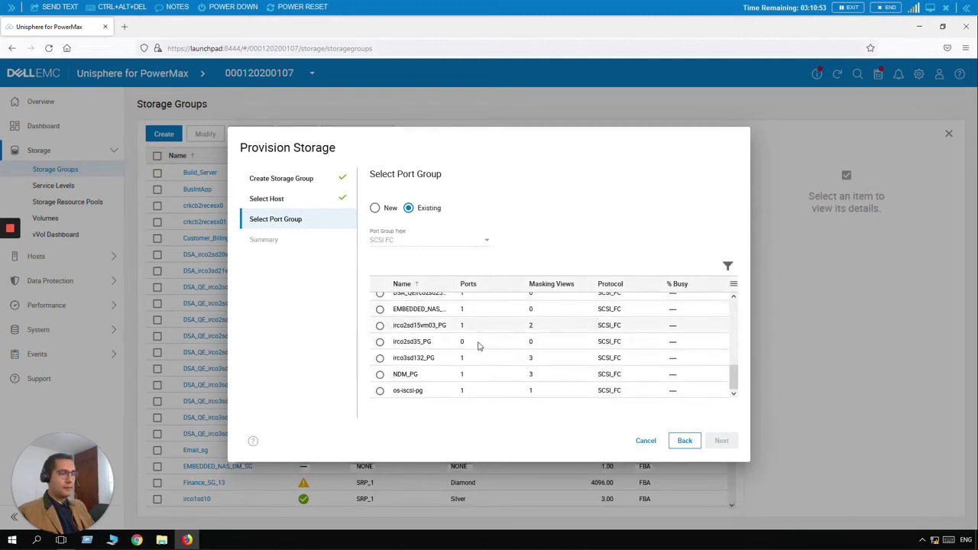
scroll(478, 344, up, 3)
scroll(474, 338, down, 4)
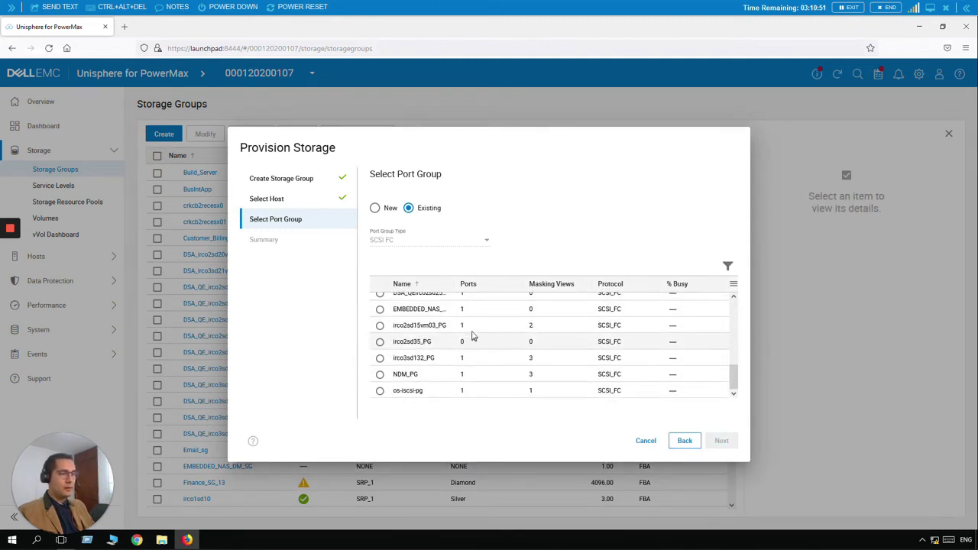
scroll(472, 334, up, 1)
scroll(472, 334, up, 2)
scroll(473, 343, up, 4)
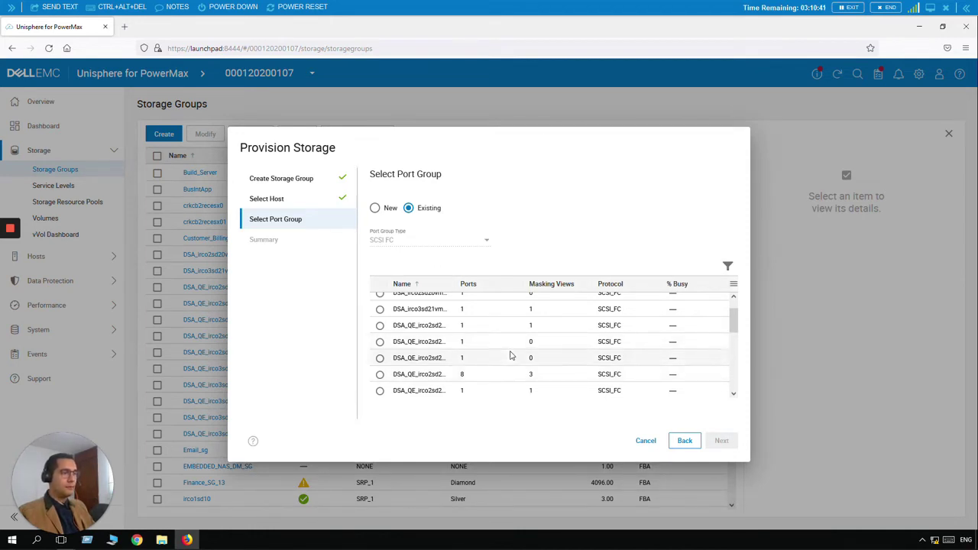
scroll(510, 355, up, 2)
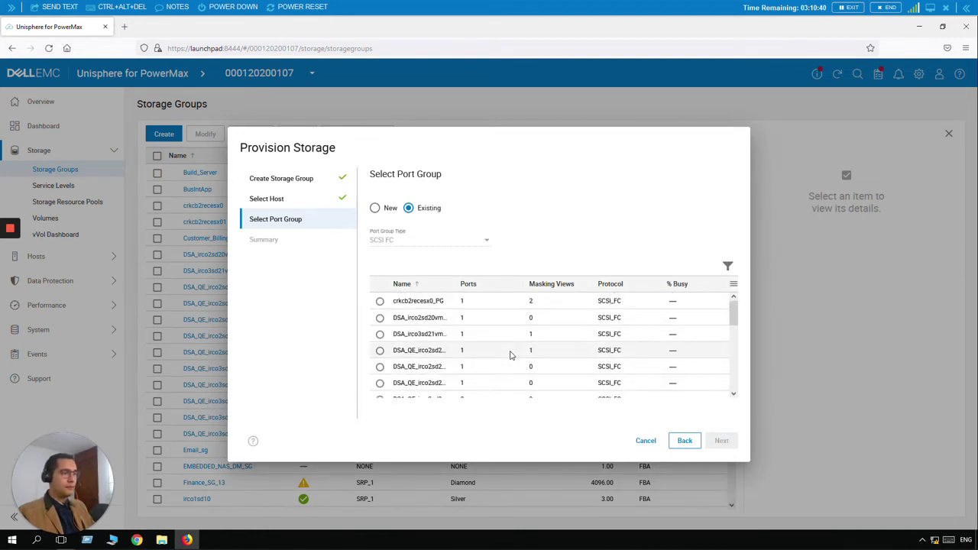
Step: Build new port group CompanyDB_Prod_PG from ports OR-1C:4 and OR-2C:4, then continue
click(384, 212)
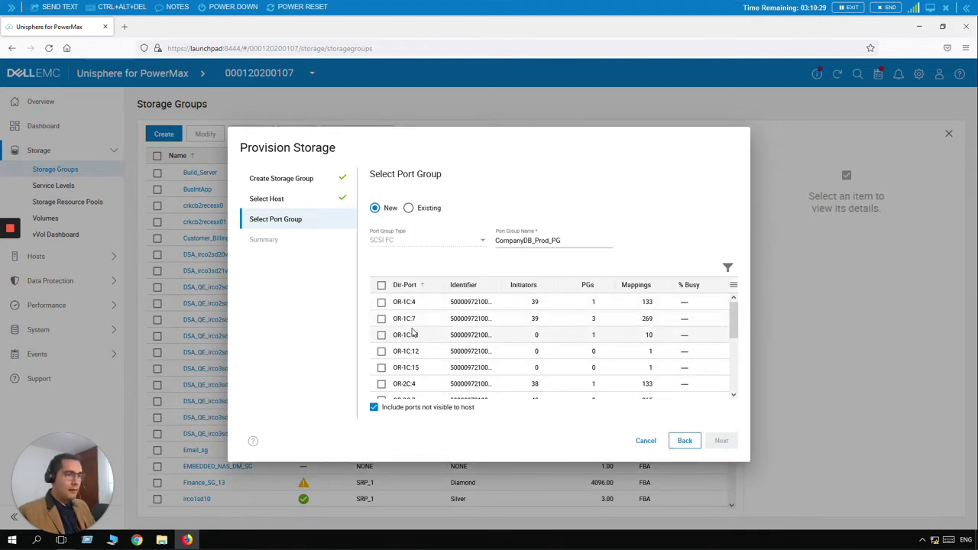
click(381, 302)
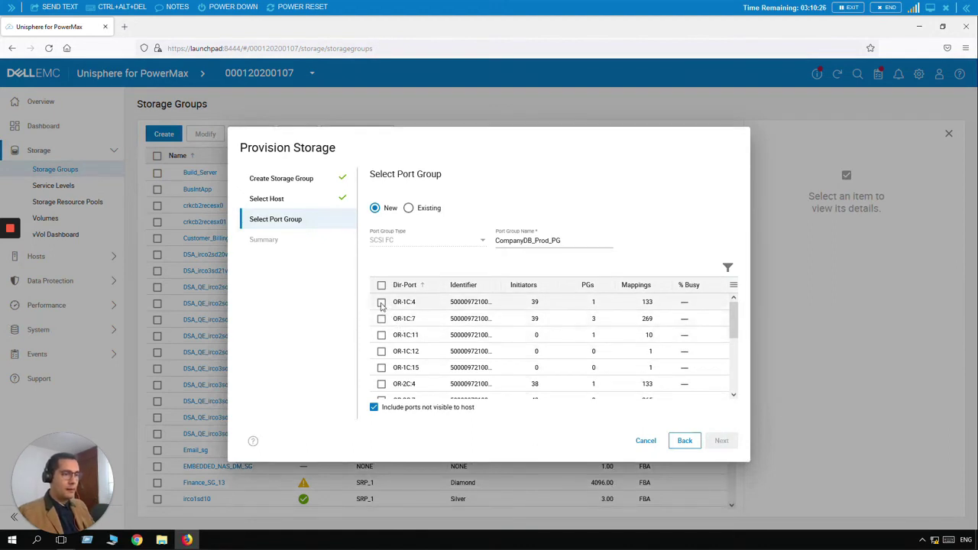
click(381, 385)
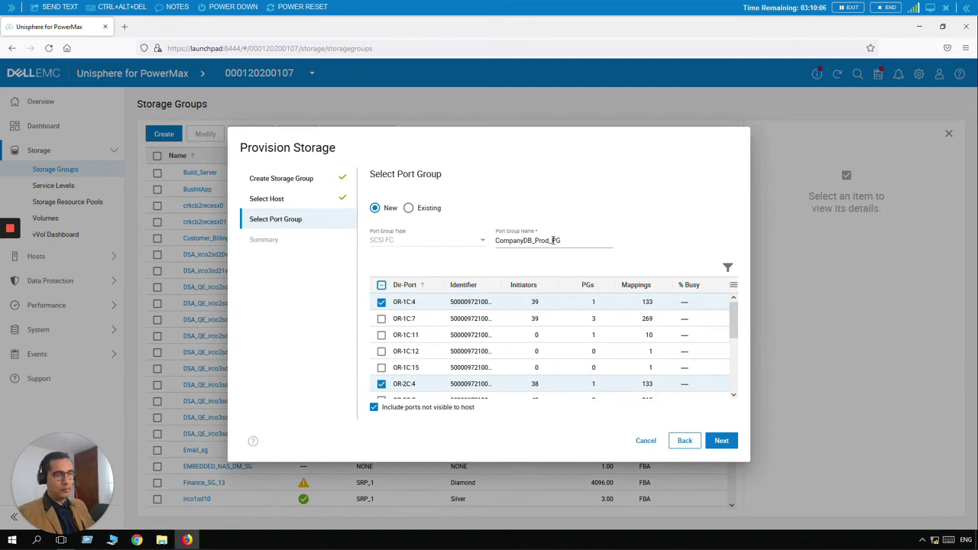
click(721, 441)
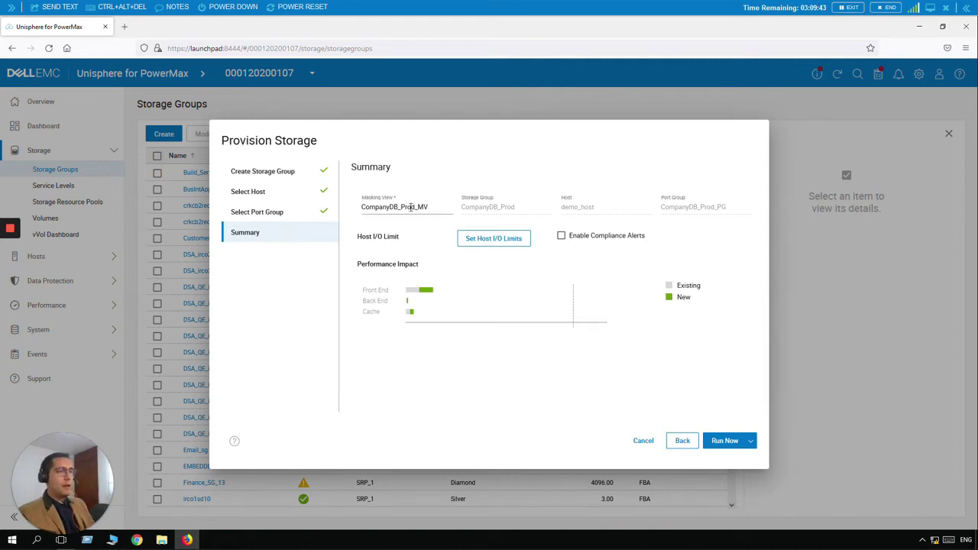
drag(434, 206, 322, 212)
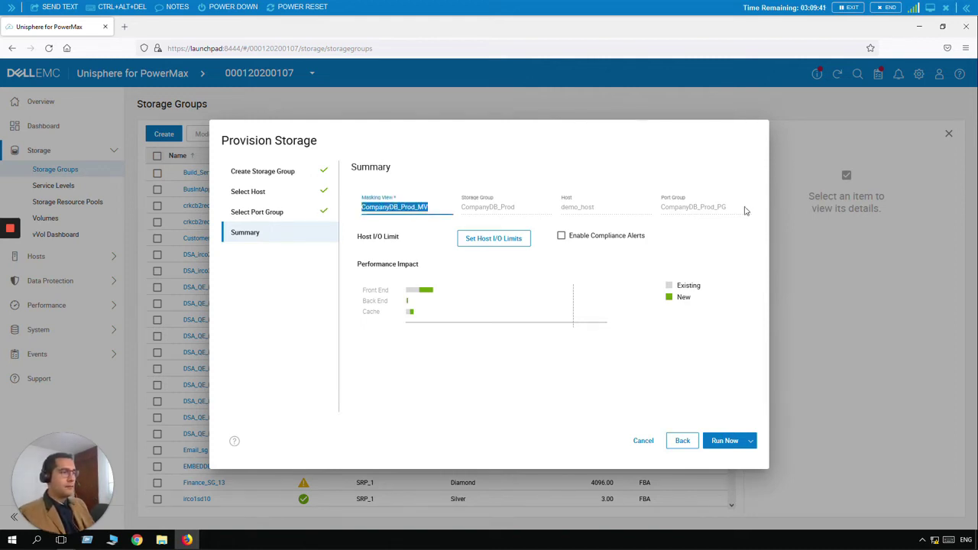
click(689, 214)
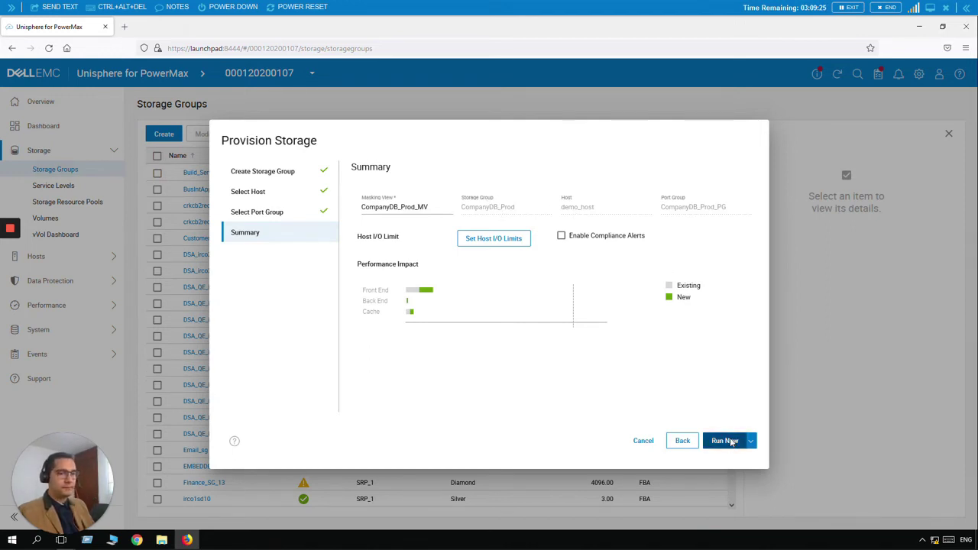
click(731, 443)
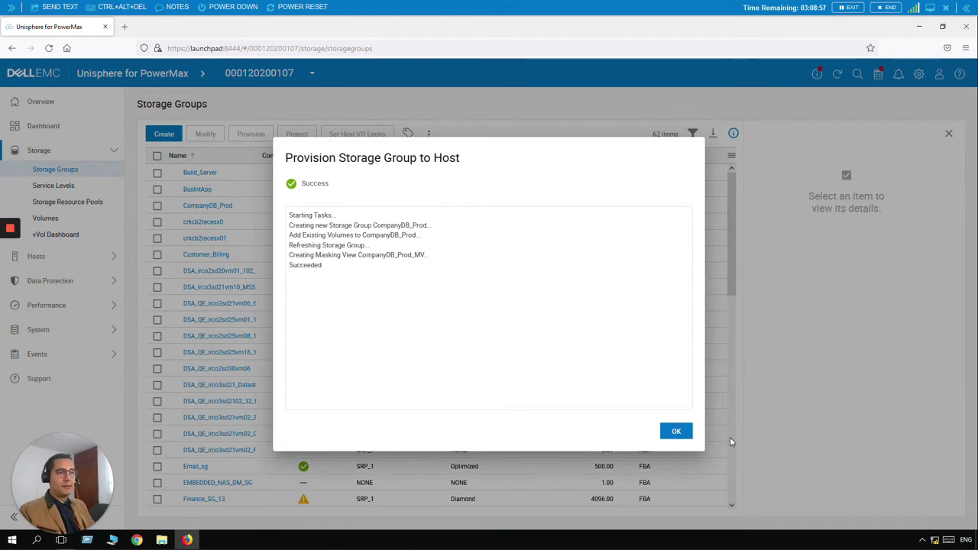
Step: Dismiss the Success report once CompanyDB_Prod has been provisioned
click(677, 435)
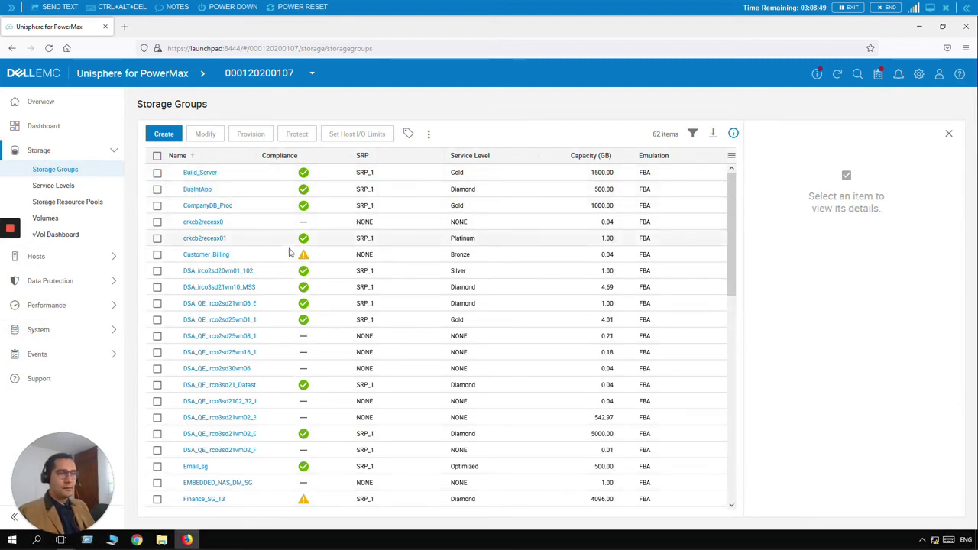
Step: Select CompanyDB_Prod in the Storage Groups table and open its details page
scroll(289, 252, down, 1)
scroll(289, 252, down, 2)
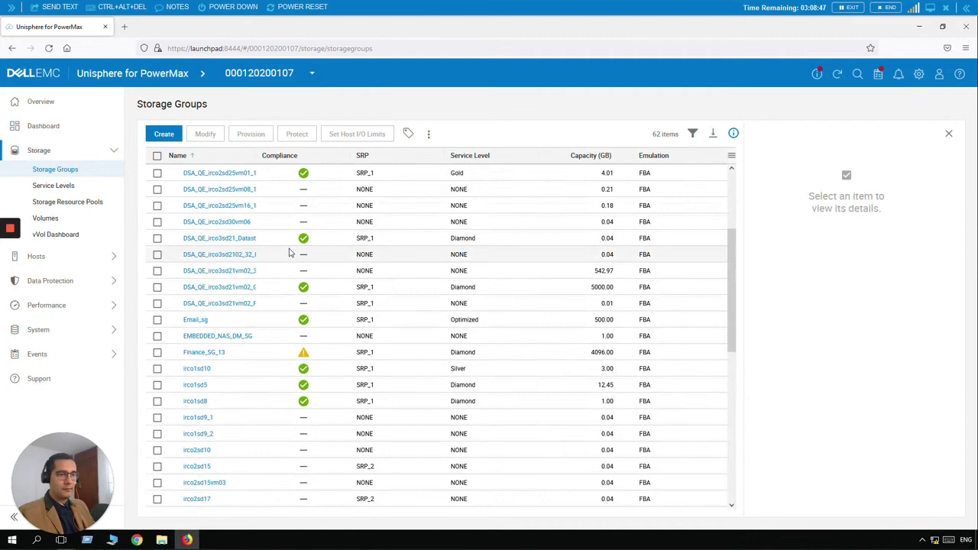
scroll(288, 252, up, 3)
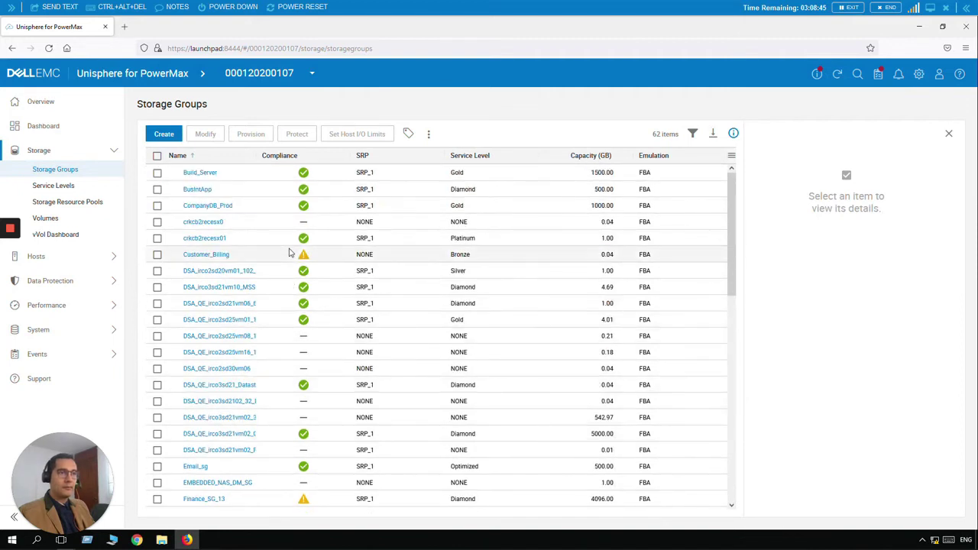
click(158, 206)
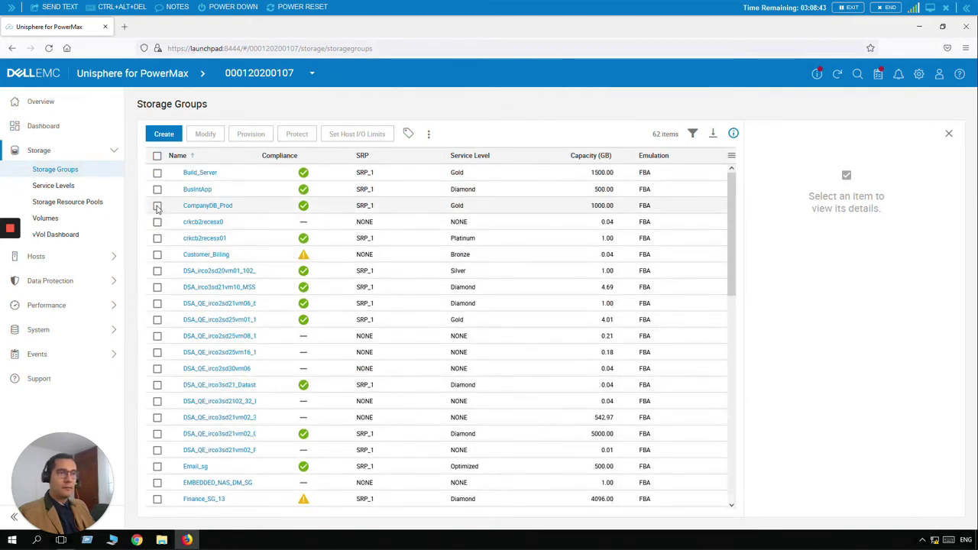
click(207, 208)
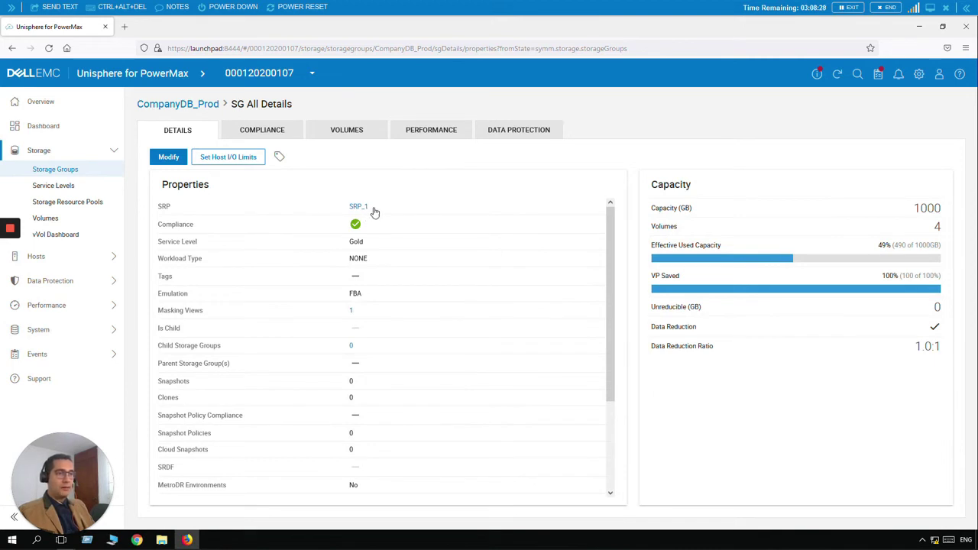
click(352, 311)
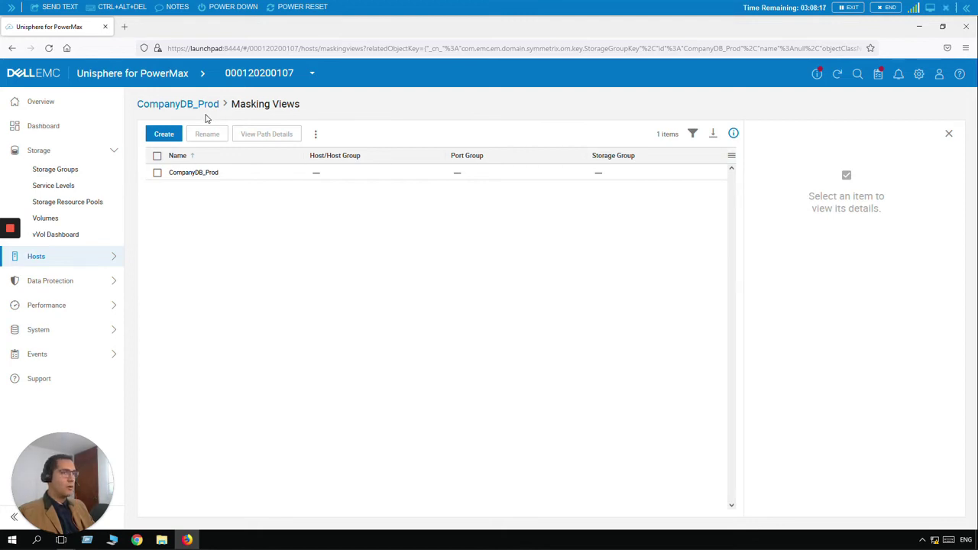
click(11, 51)
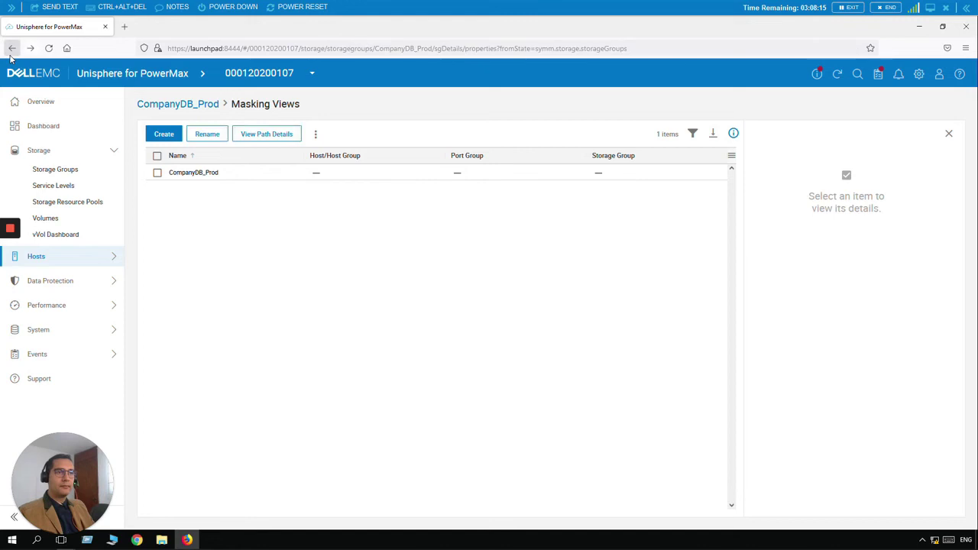
click(11, 54)
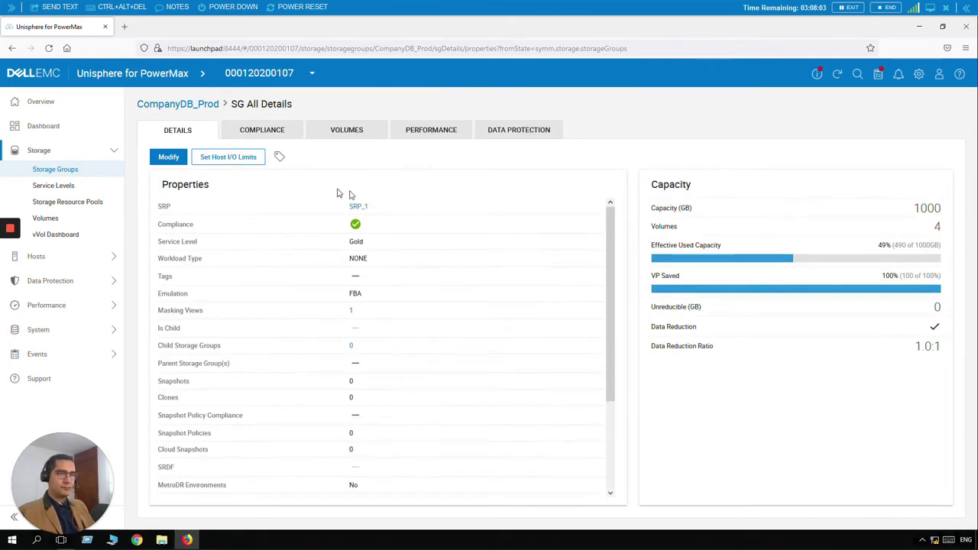
Step: Show CompanyDB_Prod's Compliance view and inspect its Response Time and IOPS charts
click(277, 134)
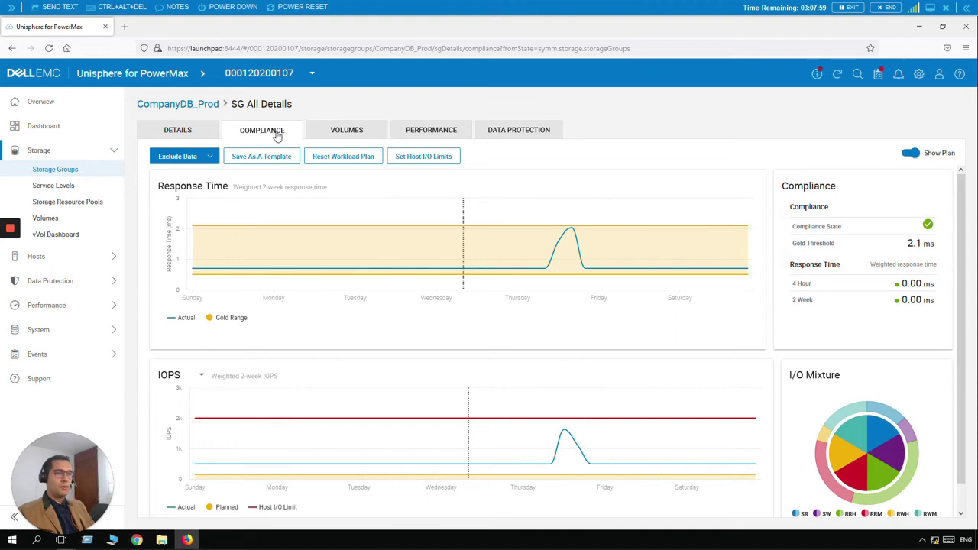
mouse_move(301, 266)
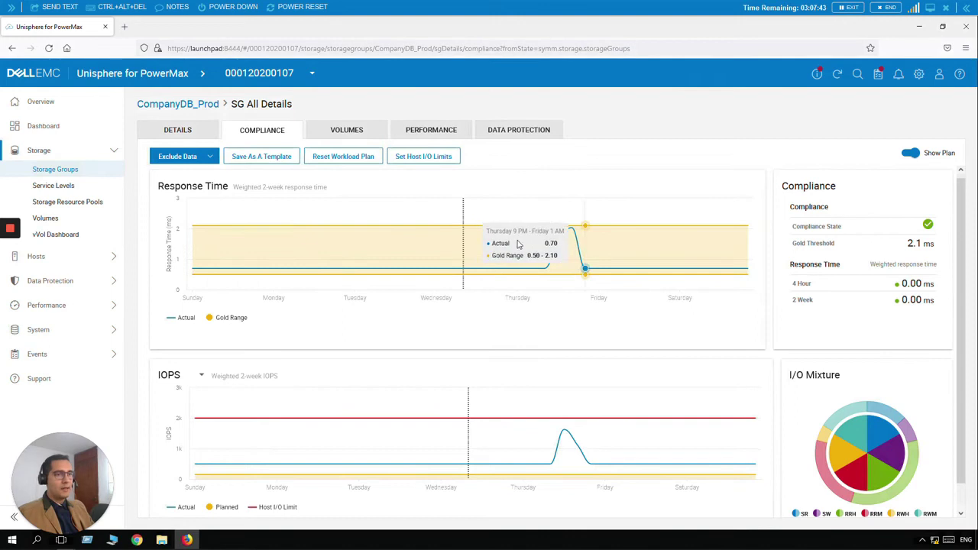
scroll(480, 398, down, 1)
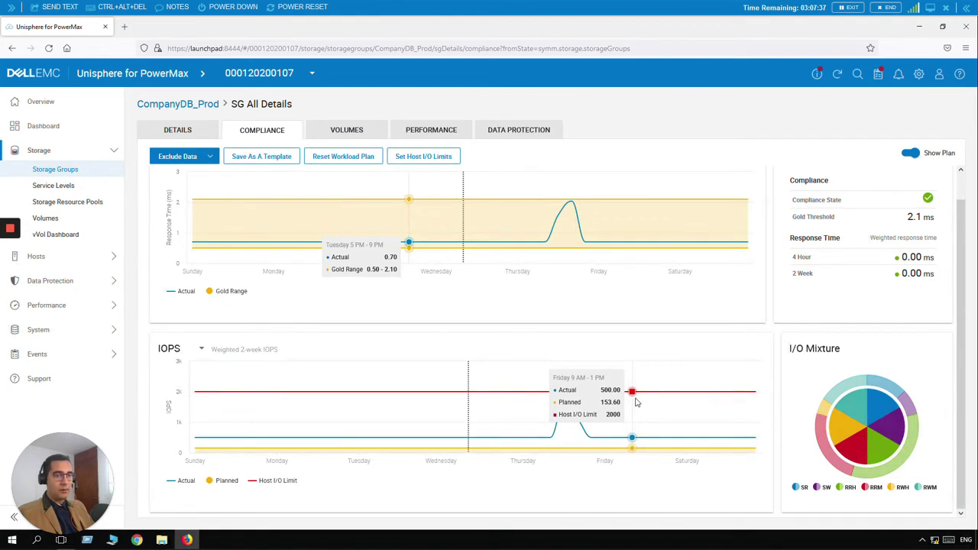
scroll(400, 267, up, 1)
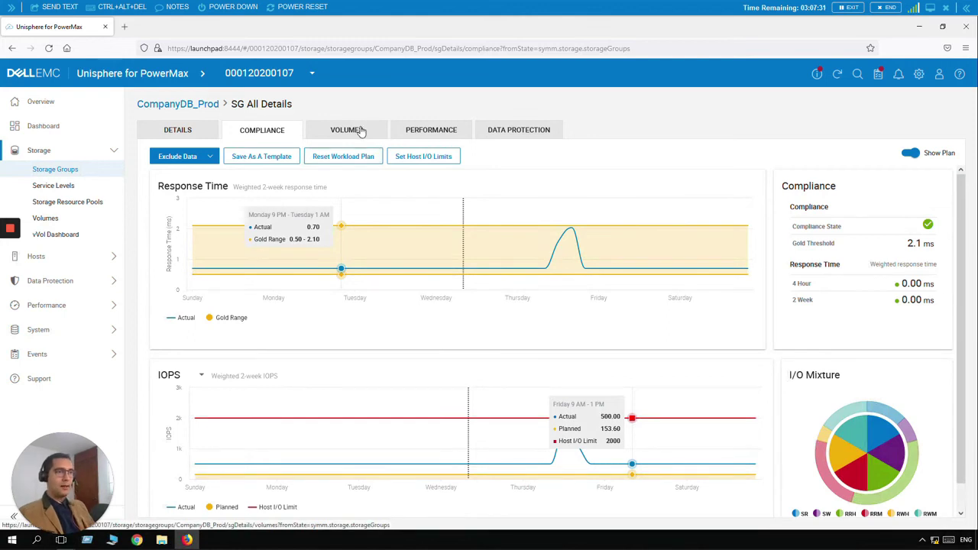
Step: Review CompanyDB_Prod's four 250 GB volumes, then return via the Dashboard to Storage Groups
click(361, 132)
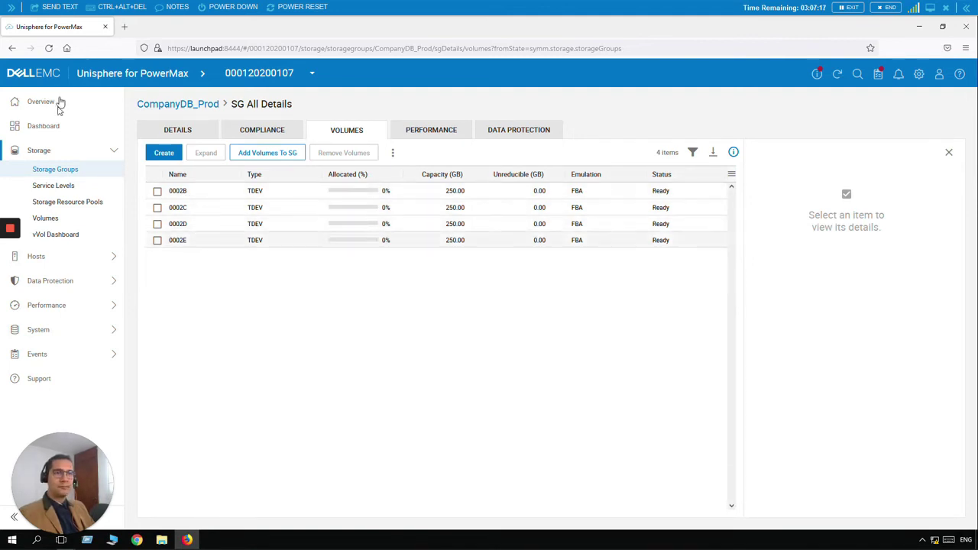
click(57, 127)
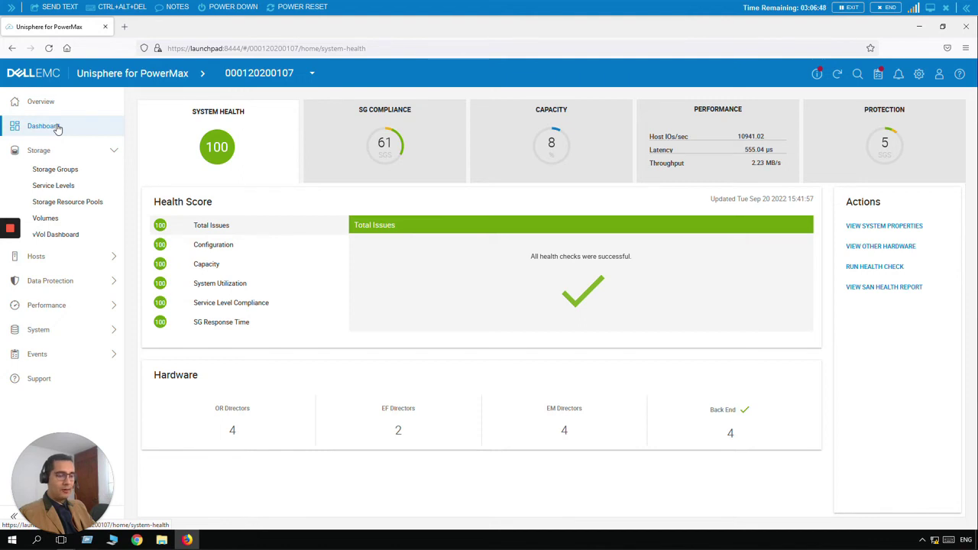
click(67, 171)
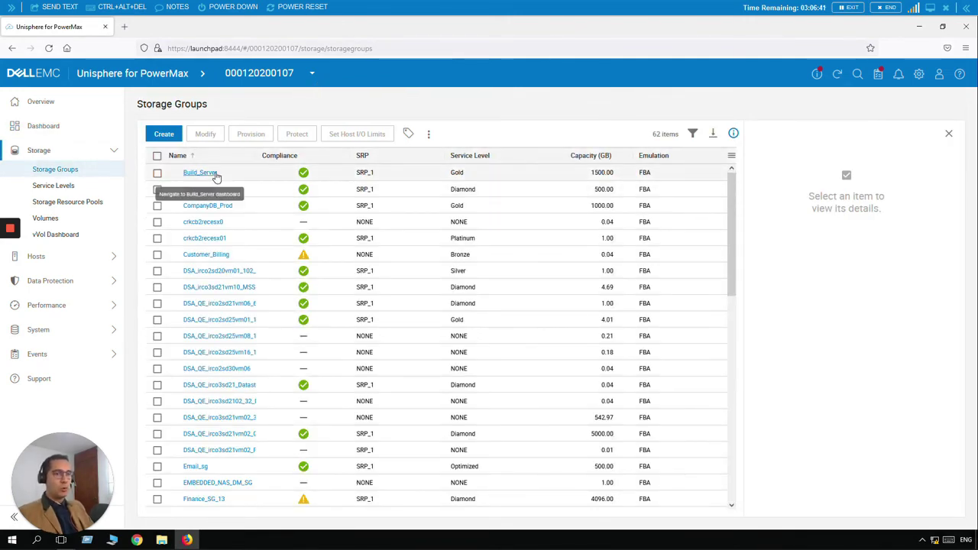
Step: Select the Build_Server storage group and open its Modify Storage Group dialog
click(158, 173)
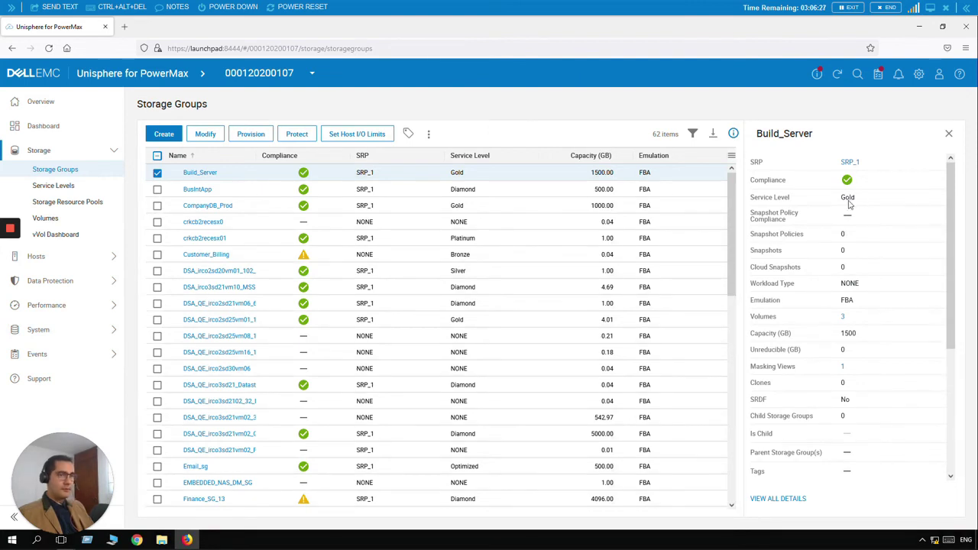
click(206, 136)
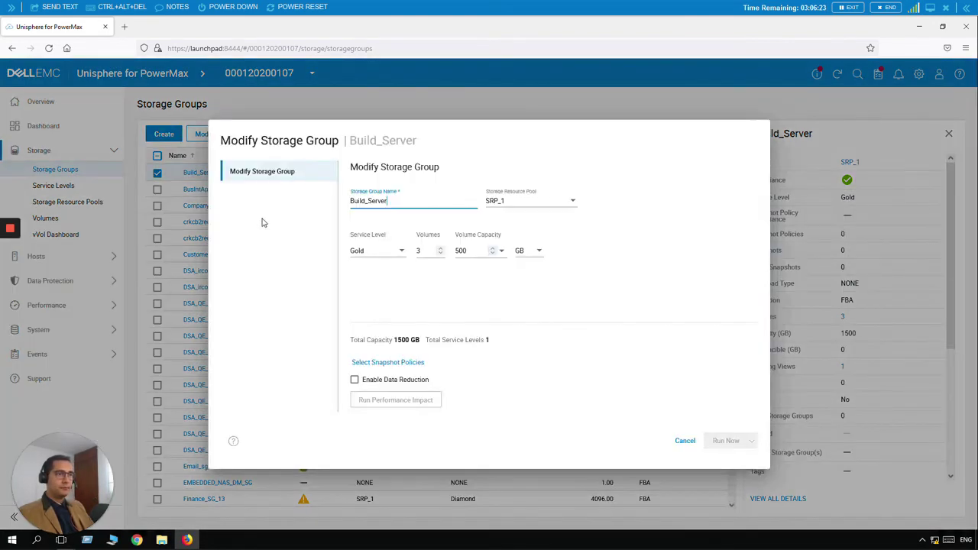
Step: Add a new child group row, Build_Server_2, at Diamond level with 0 volumes
click(264, 220)
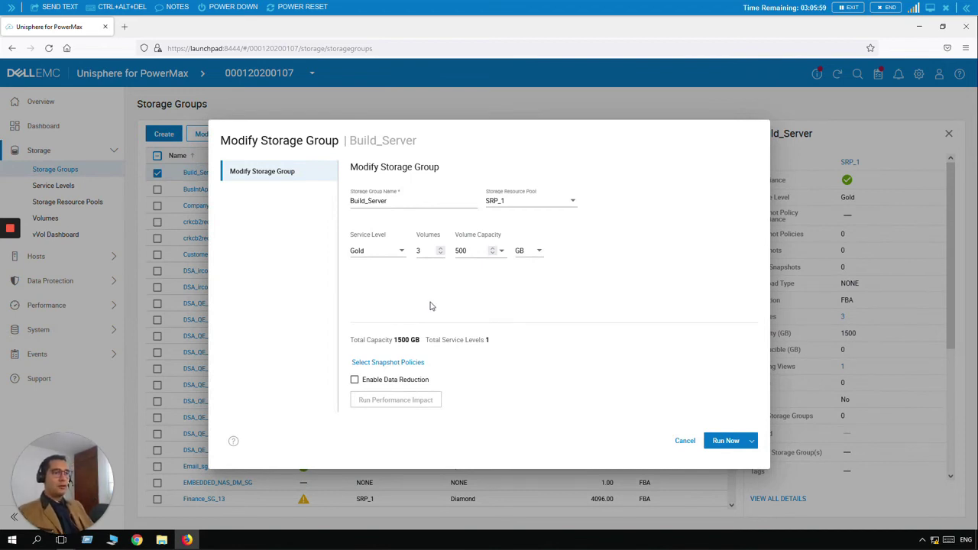
mouse_move(509, 241)
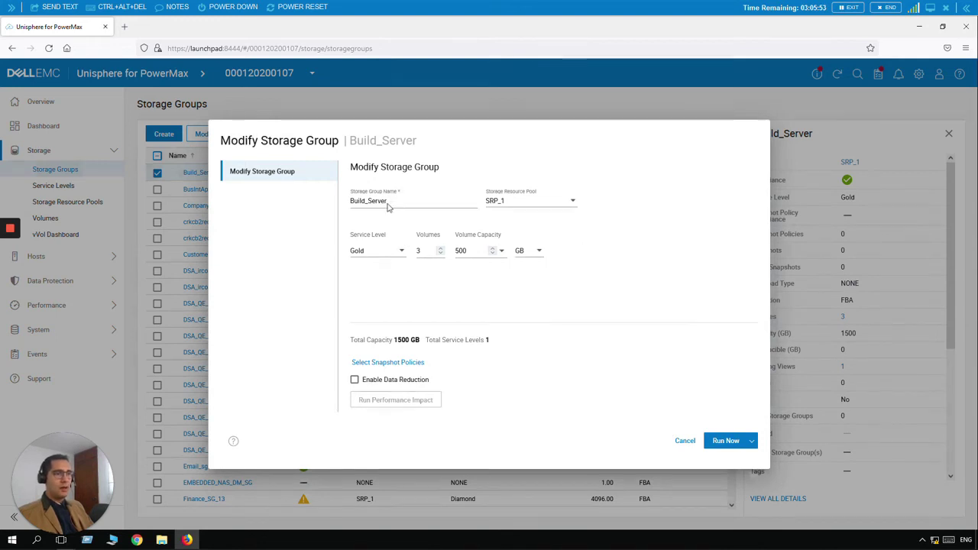
mouse_move(558, 252)
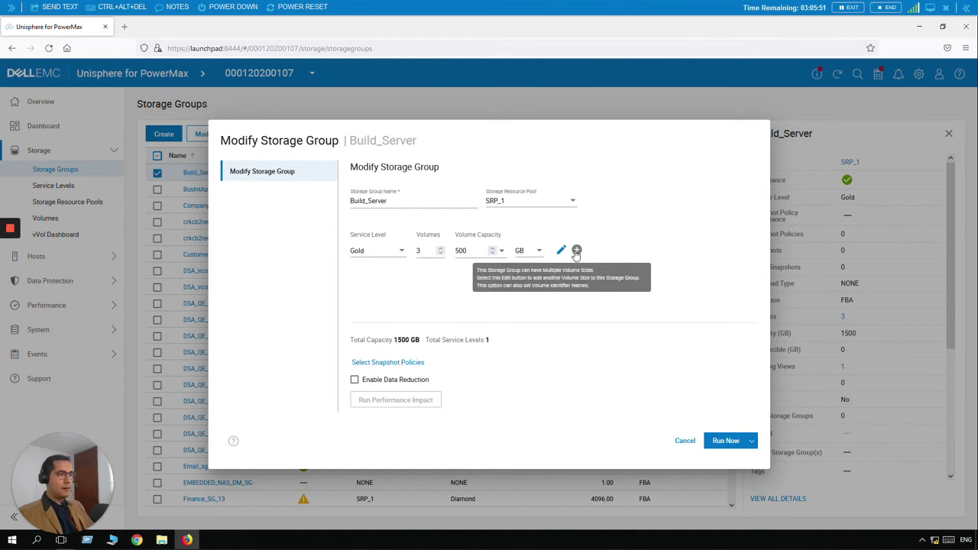
click(577, 252)
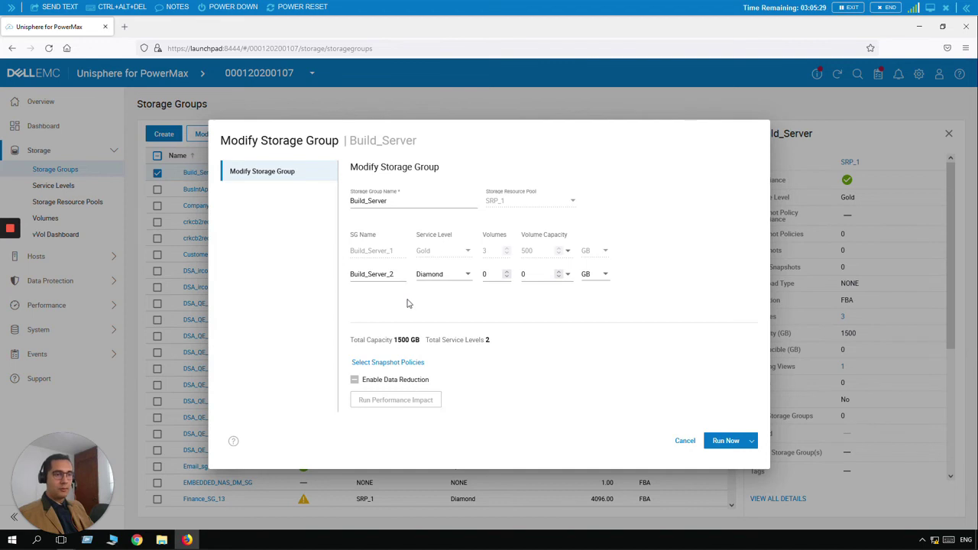
Step: Give Build_Server_2 Silver service with 2 volumes of 200 GB, then apply the change
mouse_move(399, 277)
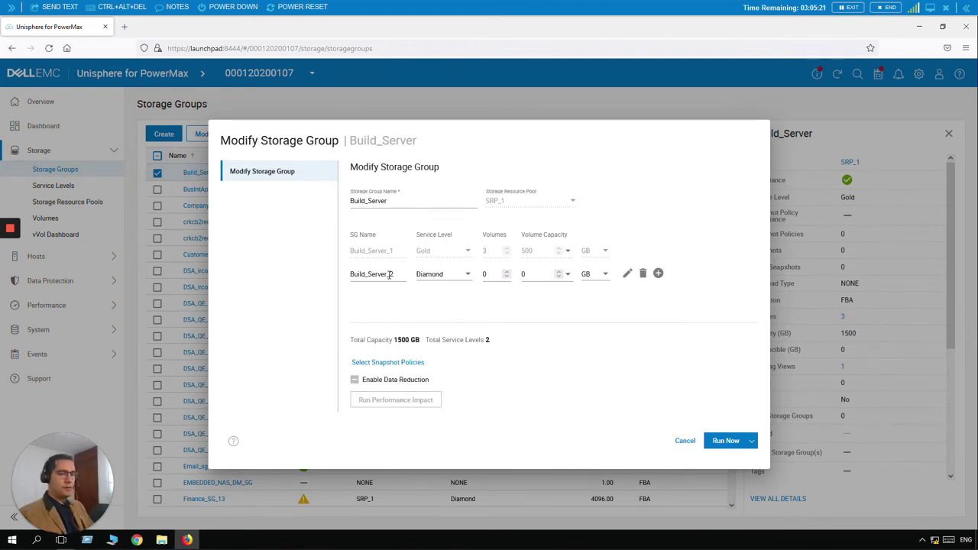
click(468, 275)
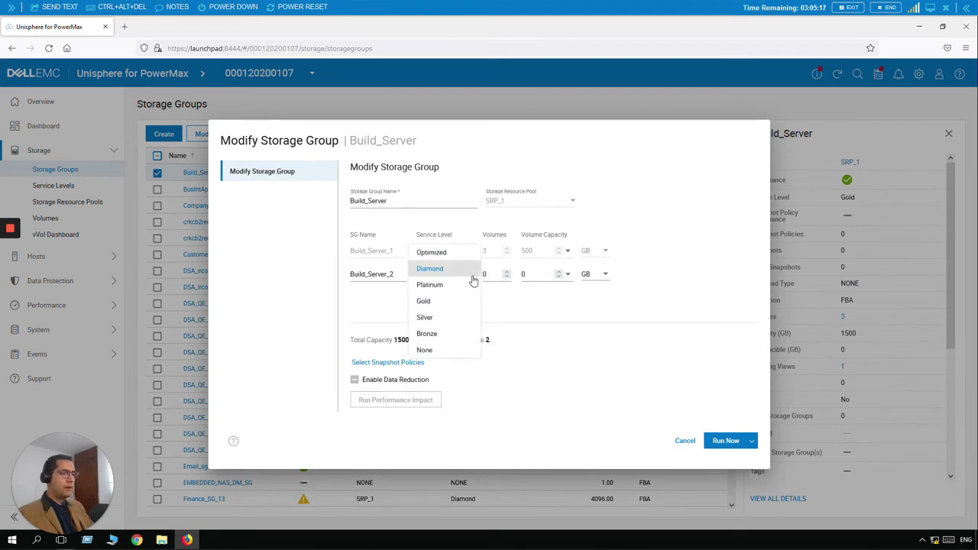
click(454, 318)
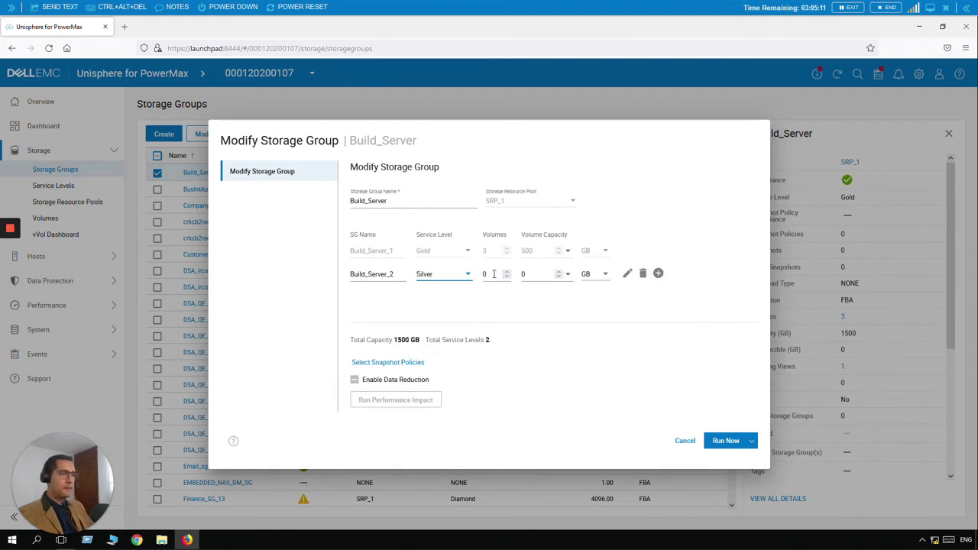
click(493, 274)
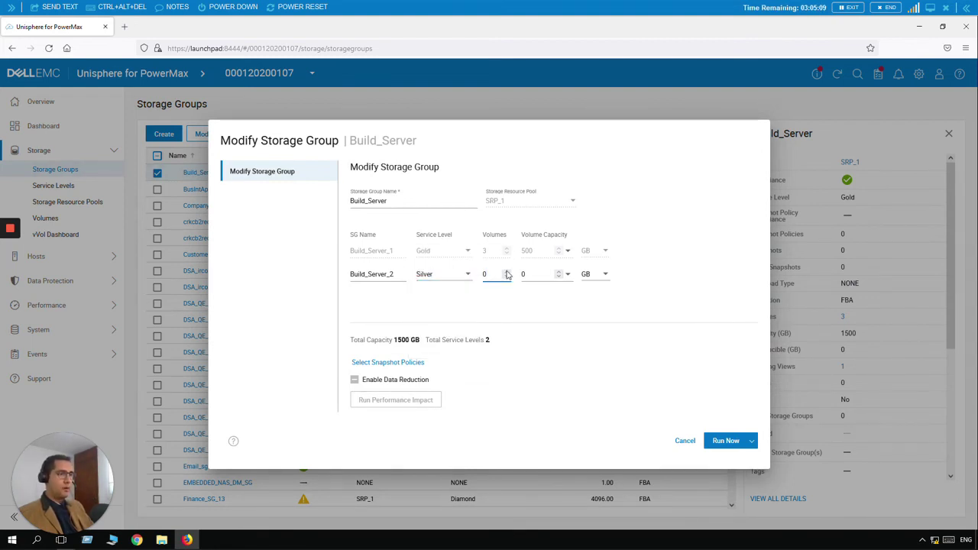
click(506, 271)
click(507, 271)
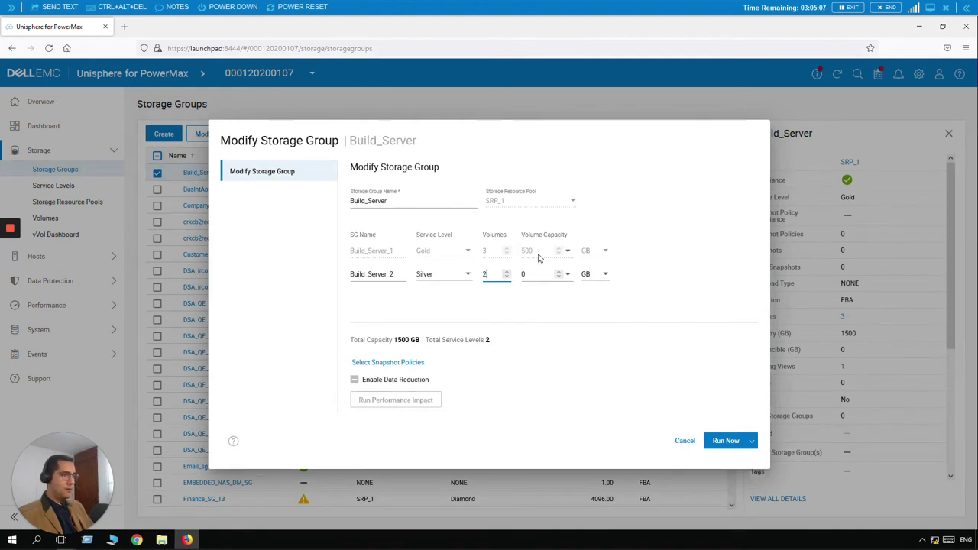
click(535, 273)
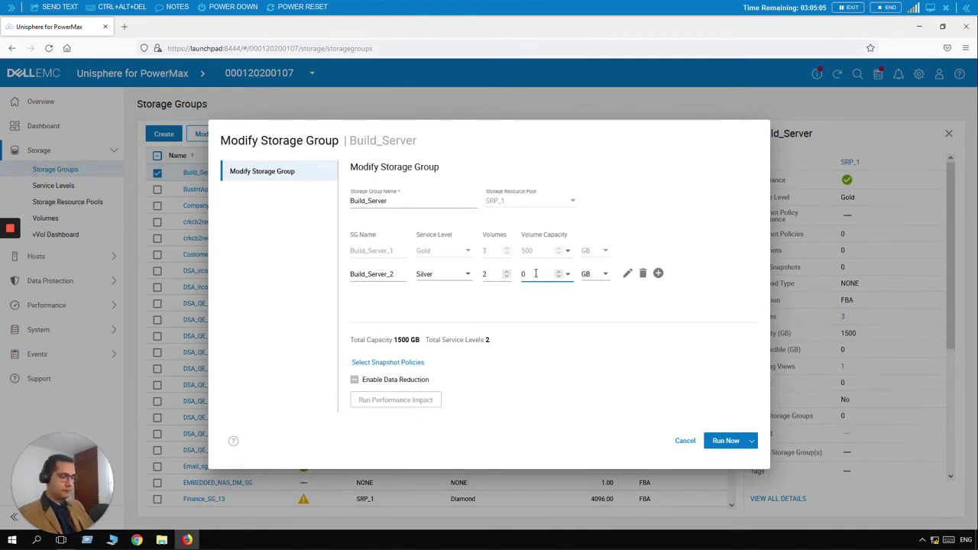
key(BackSpace)
text(200)
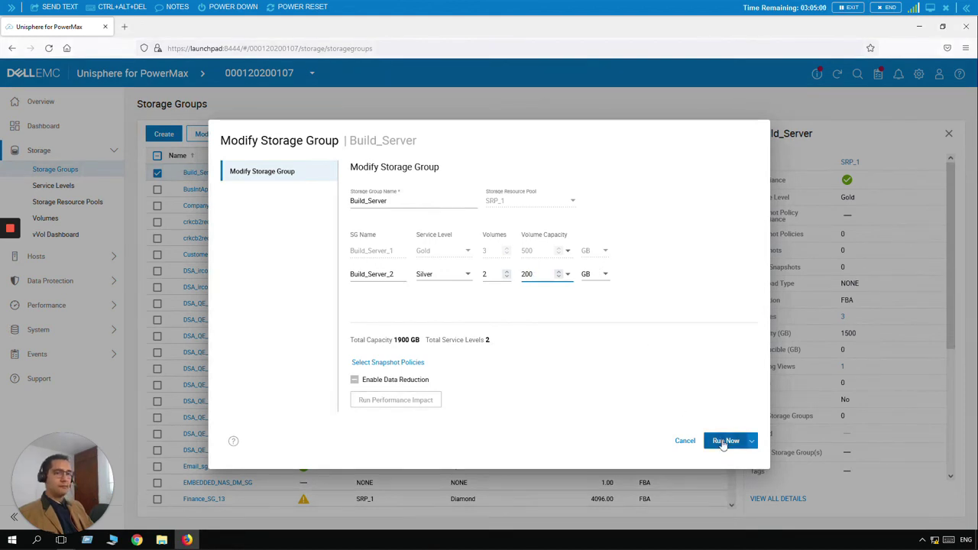
click(724, 442)
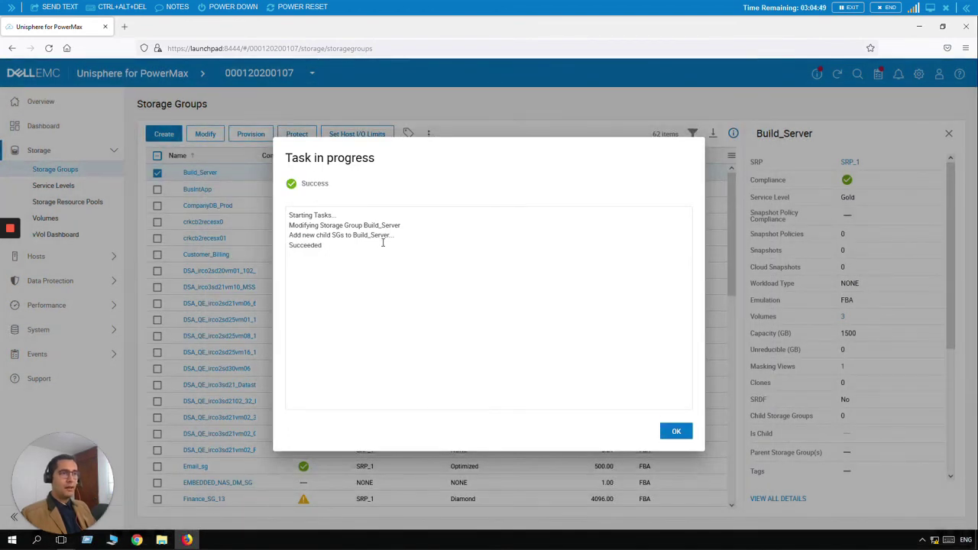
Step: Dismiss the task report and expand Build_Server to show Build_Server_1 and Build_Server_2
click(676, 433)
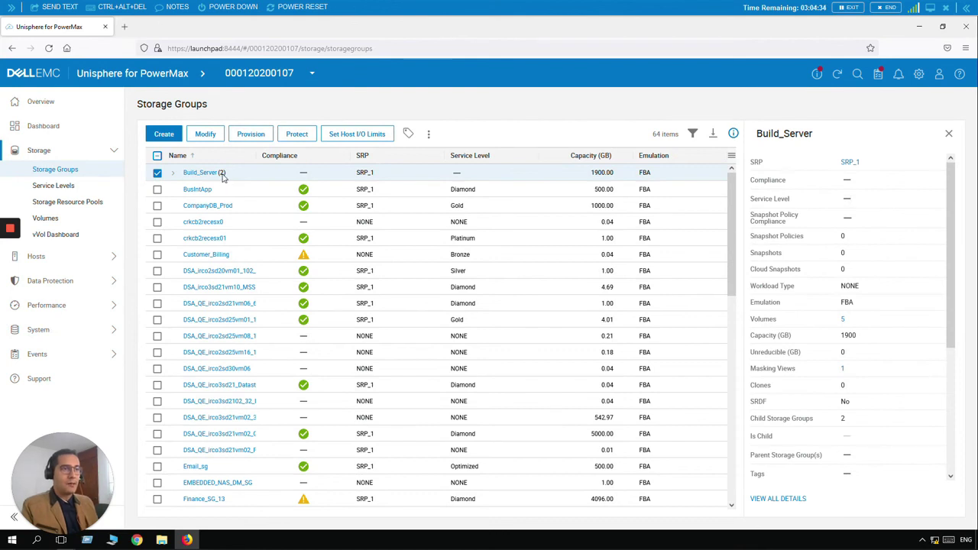
click(174, 174)
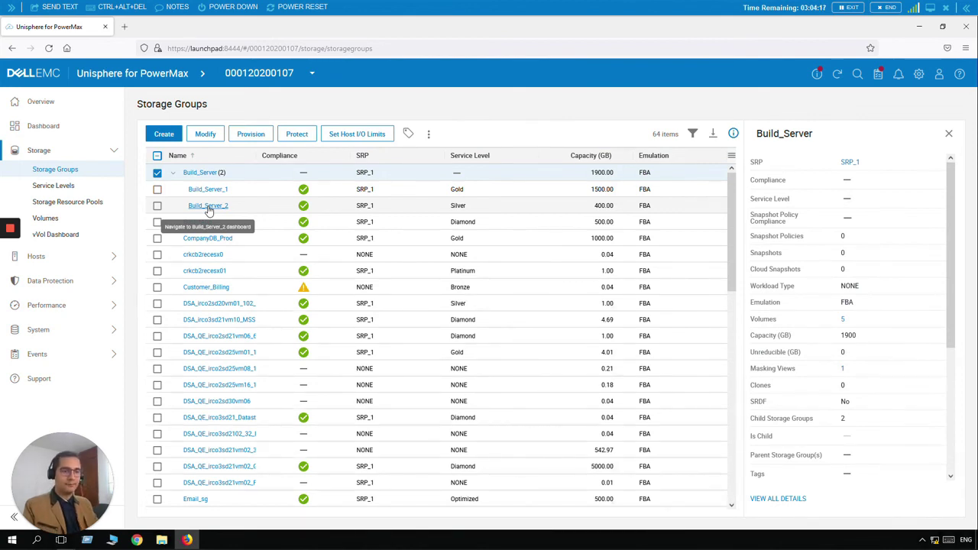
click(31, 130)
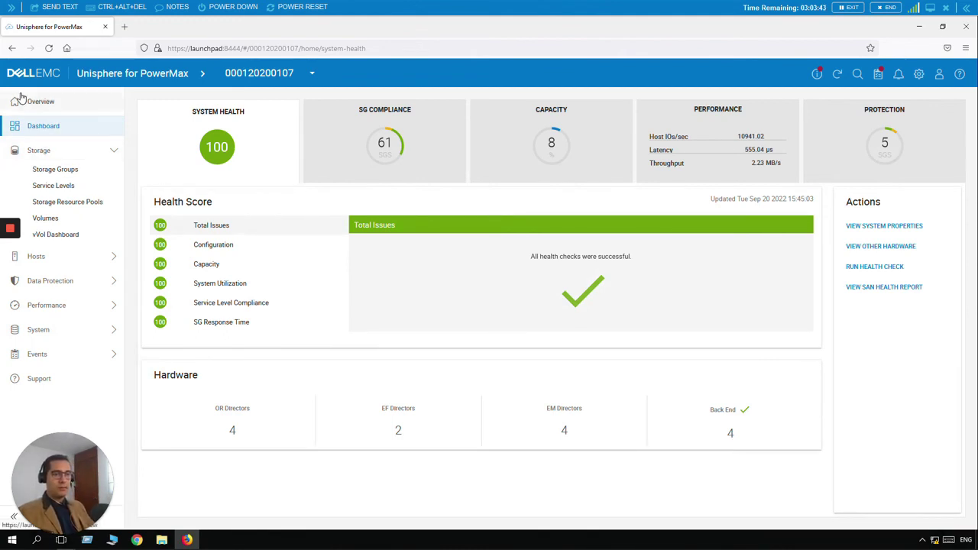
click(71, 171)
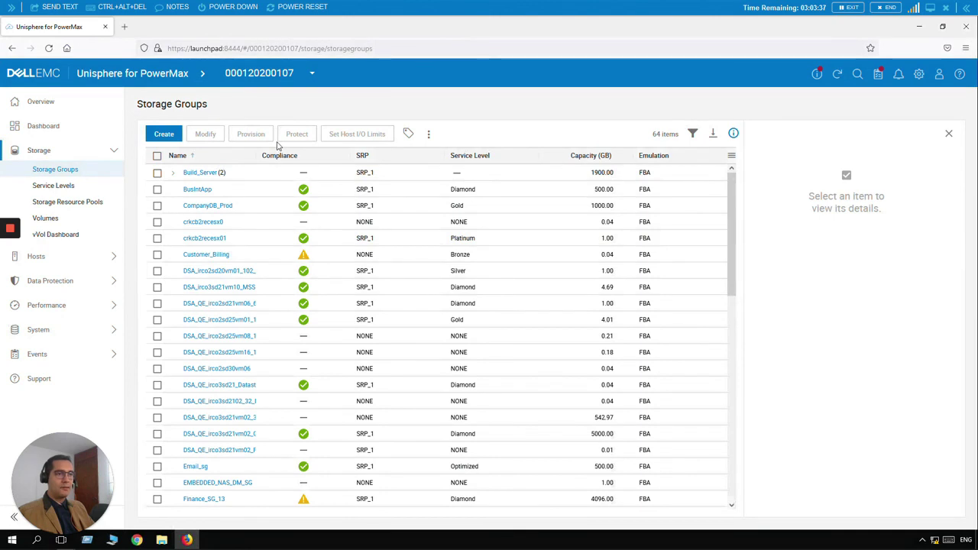
Step: Open CompanyDB_Prod's volumes, select 0002B, and launch Expand Volume for it
click(223, 210)
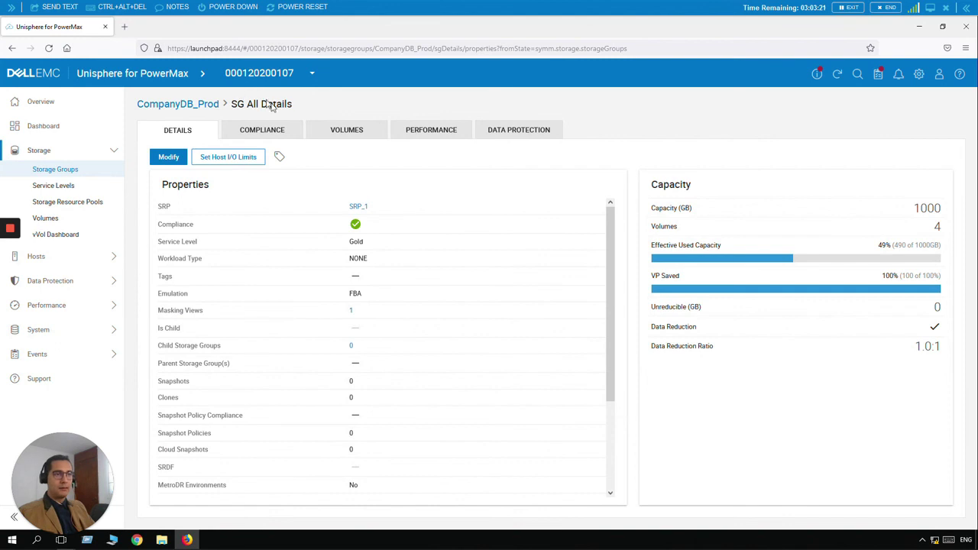
click(331, 132)
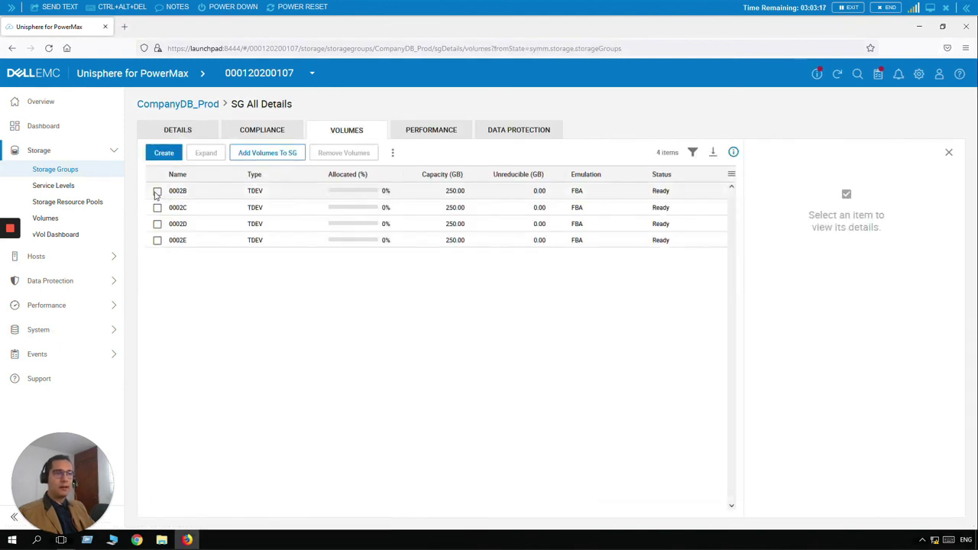
click(157, 192)
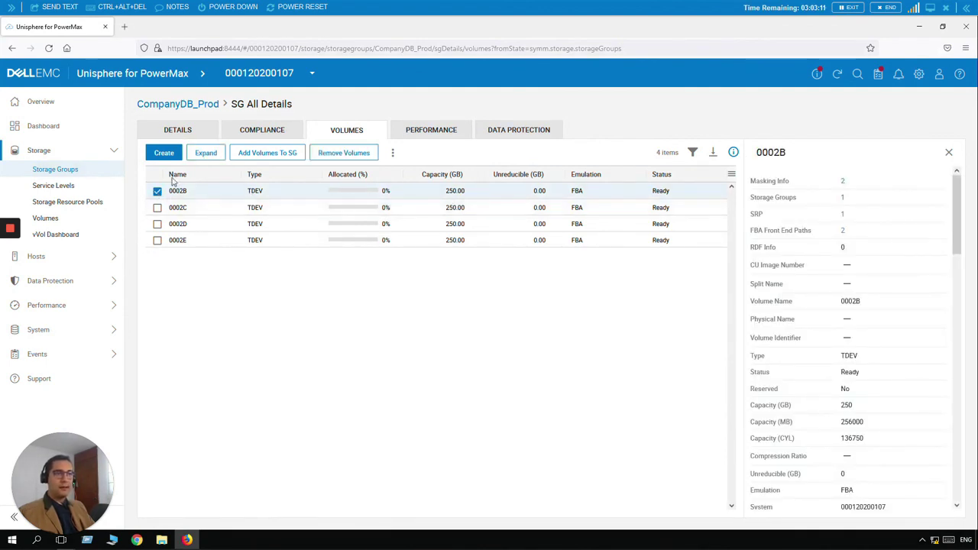
click(205, 155)
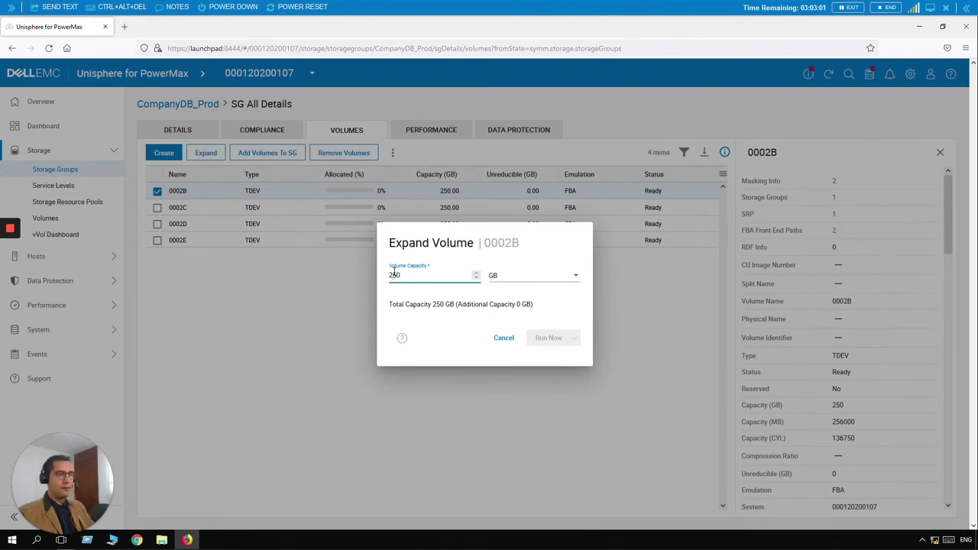
Step: Change 0002B's capacity from 250 to 500 GB, run the expansion, and close the report
key(BackSpace)
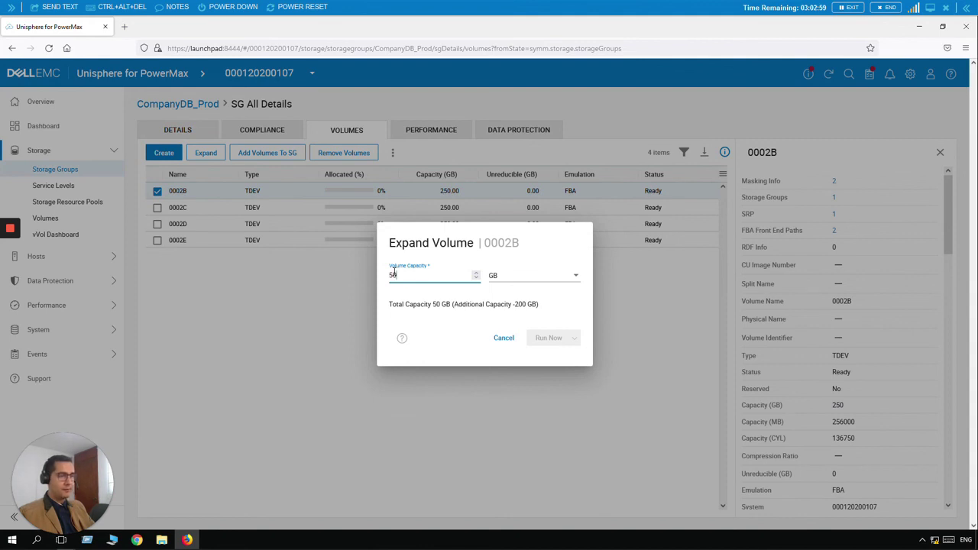
text(0)
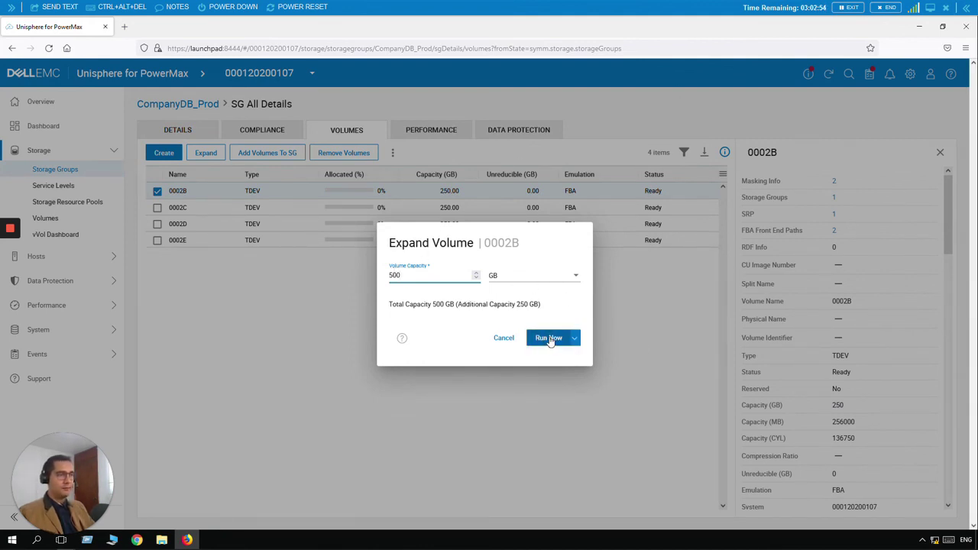
click(548, 338)
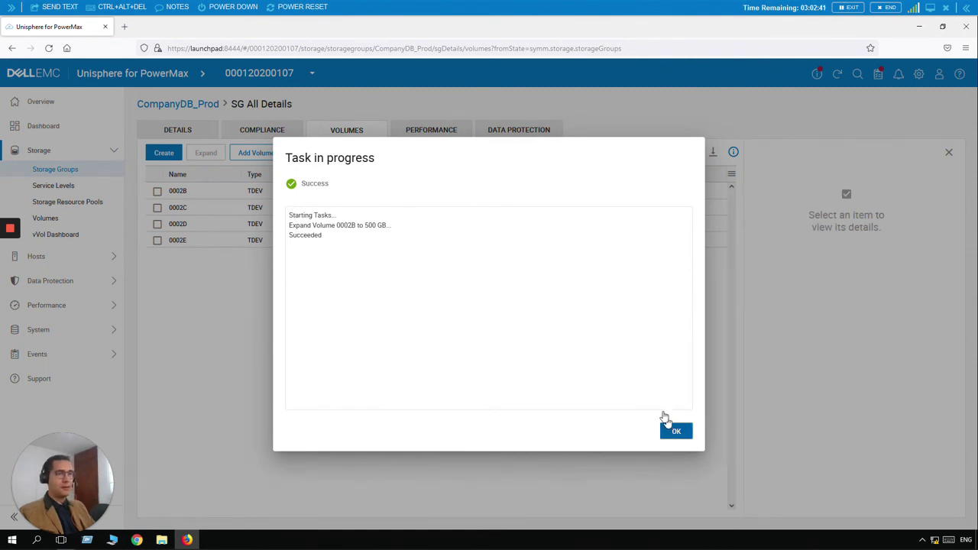
click(666, 422)
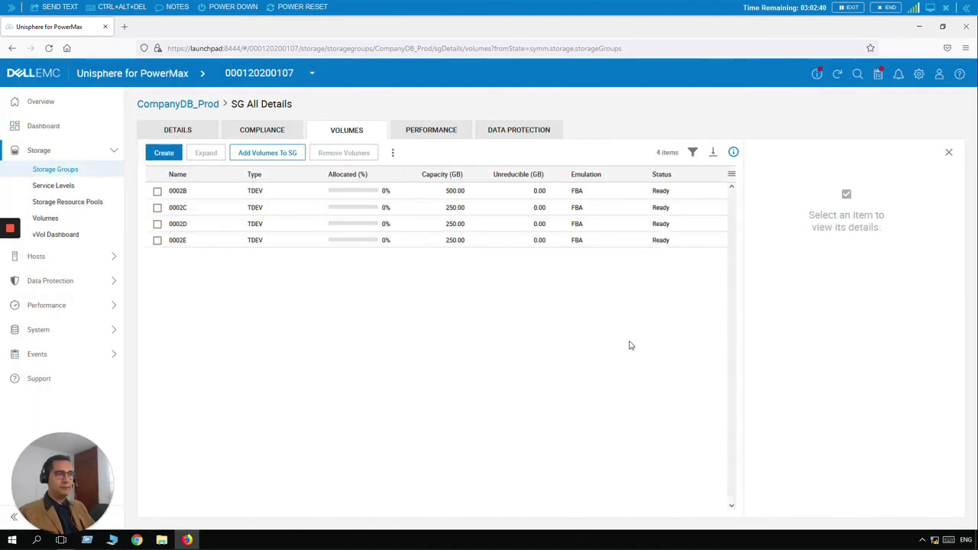
Step: Select 0002B to show details confirming 500 GB, 512000 MB and 273500 cylinders
click(158, 192)
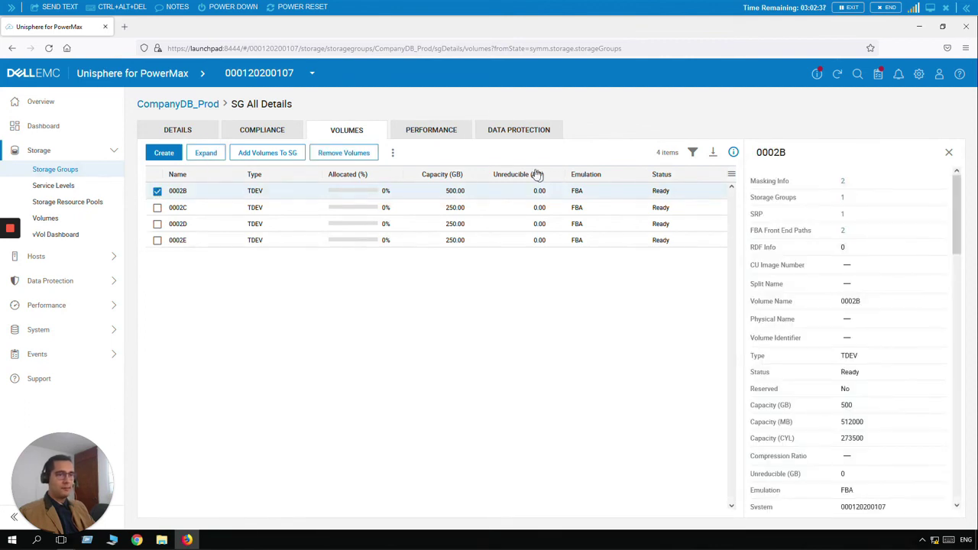